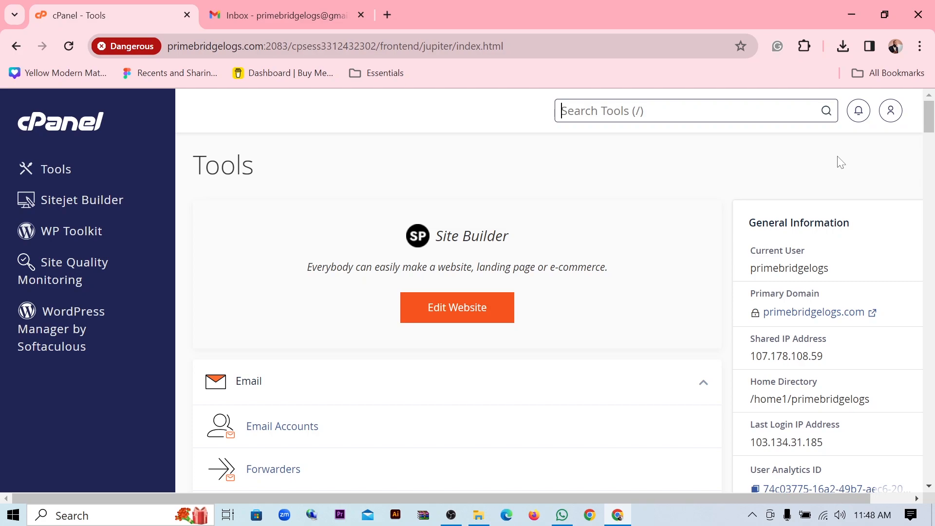
- Open cPanel's Email Accounts list and locate the info mailbox address
left_click(210, 16)
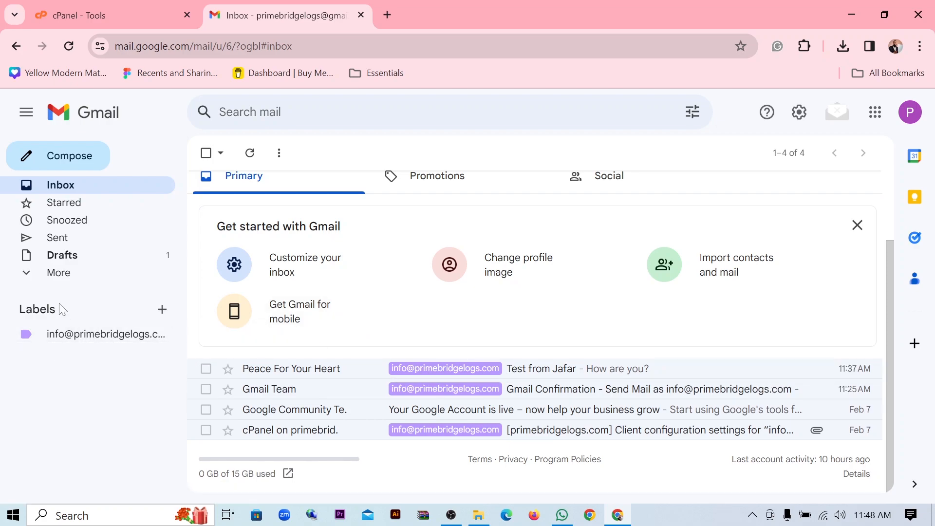
left_click(83, 10)
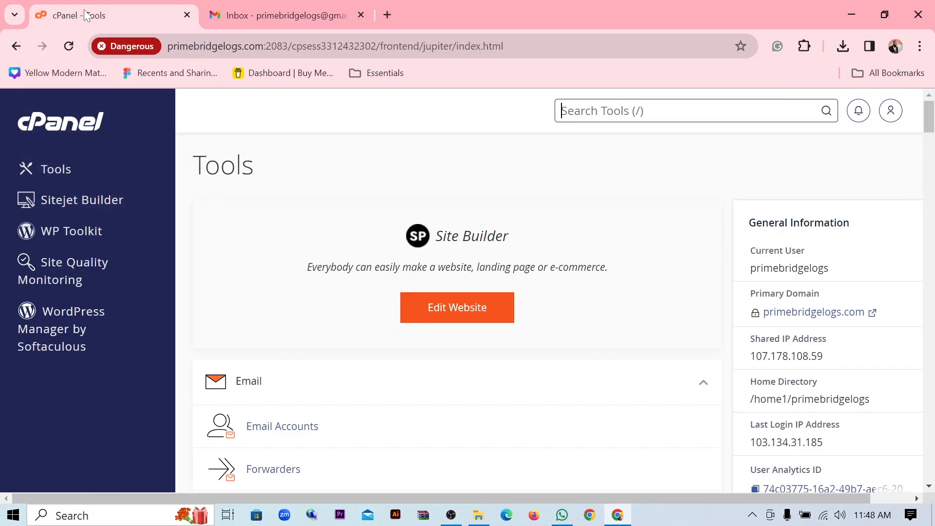
scroll(278, 276, "down", 2)
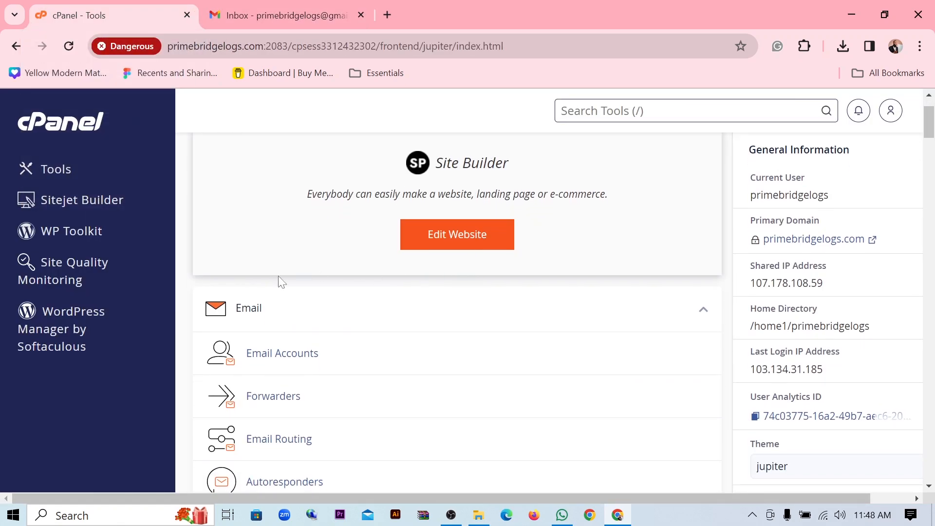
left_click(286, 357)
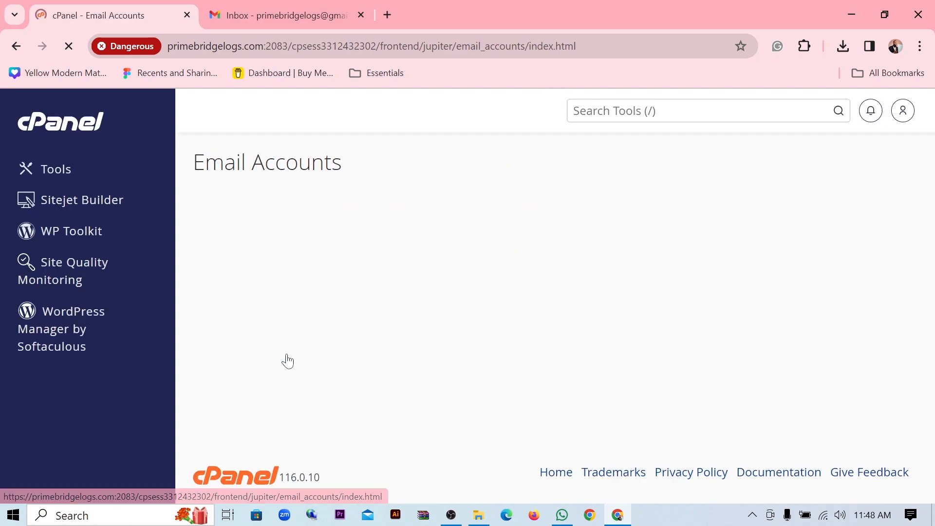
scroll(436, 252, "down", 1)
scroll(436, 253, "down", 2)
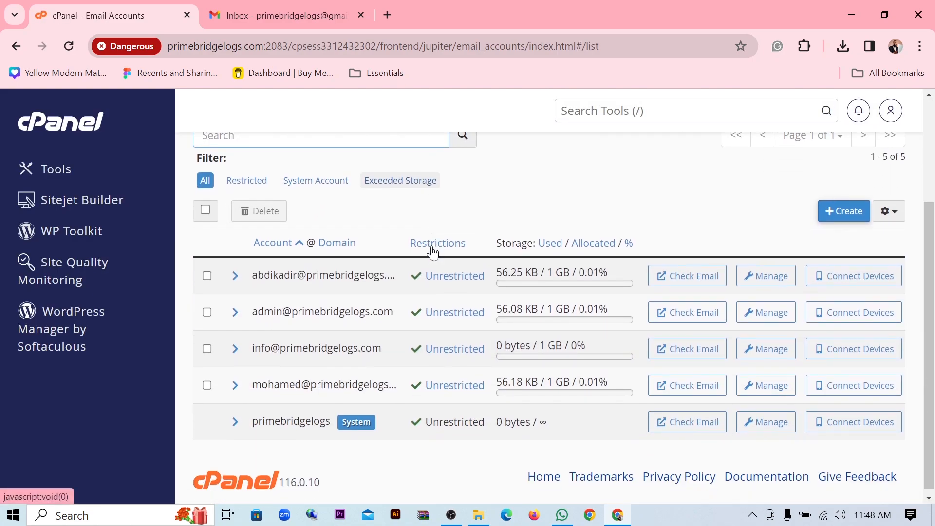
left_click_drag(252, 348, 382, 348)
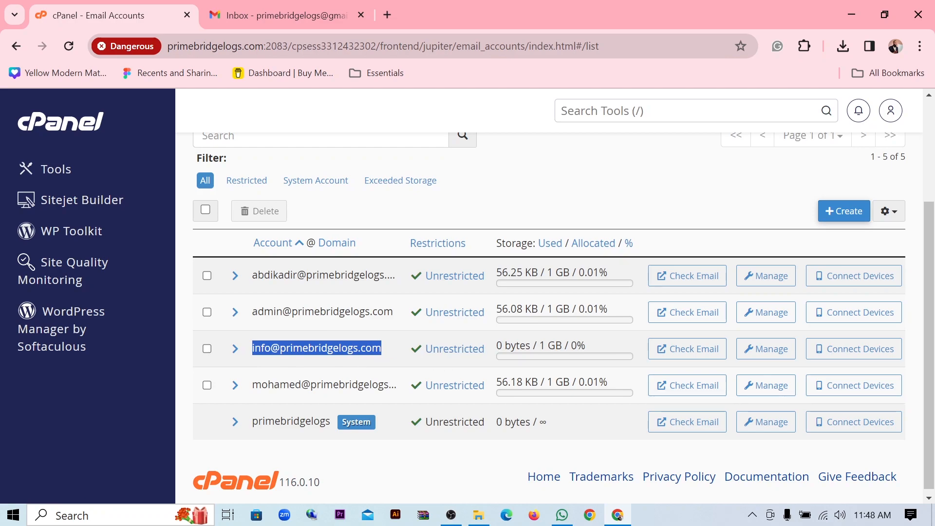
left_click(393, 352)
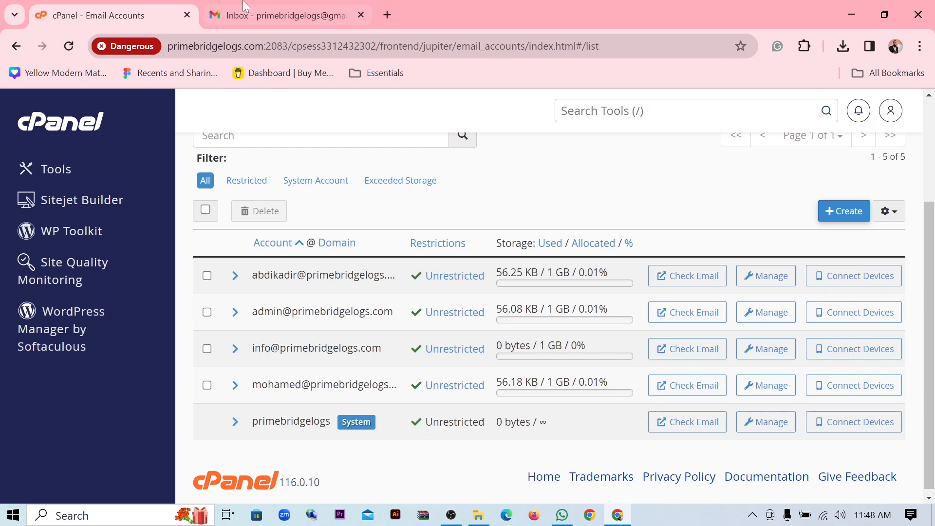
- View the first account's mail client settings (POP3 995, SMTP 465), then return to Gmail
left_click(247, 15)
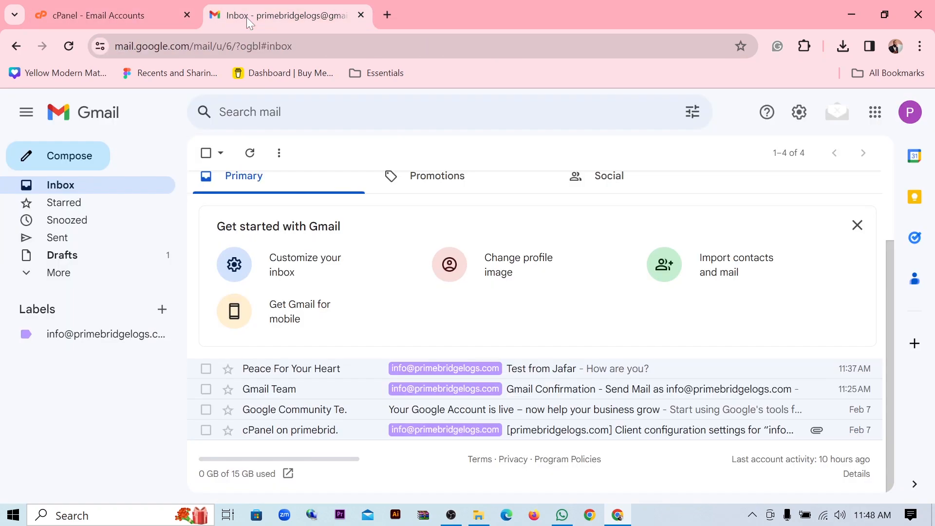
left_click(130, 7)
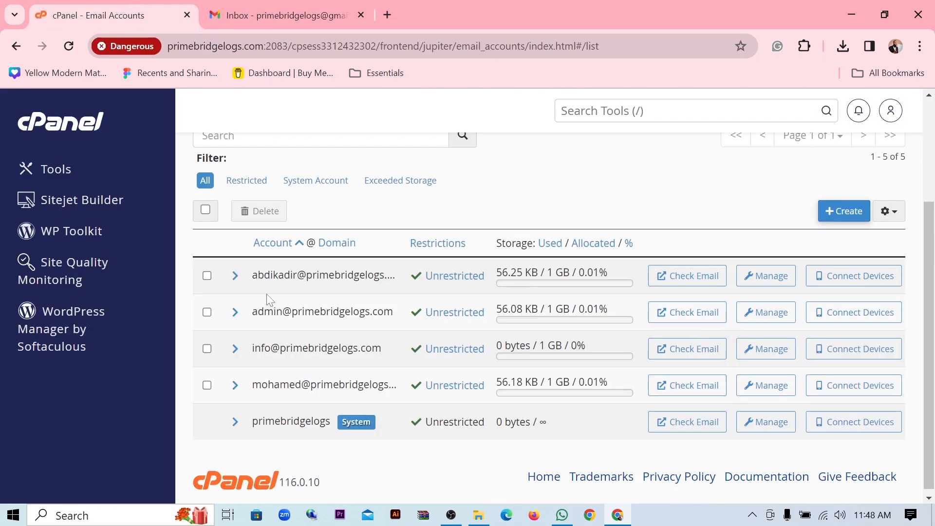
left_click(840, 284)
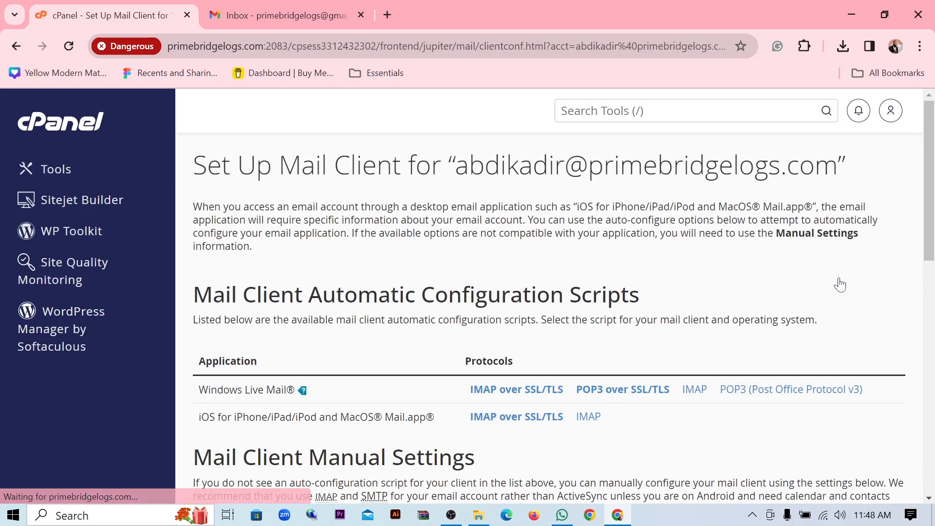
scroll(827, 284, "down", 5)
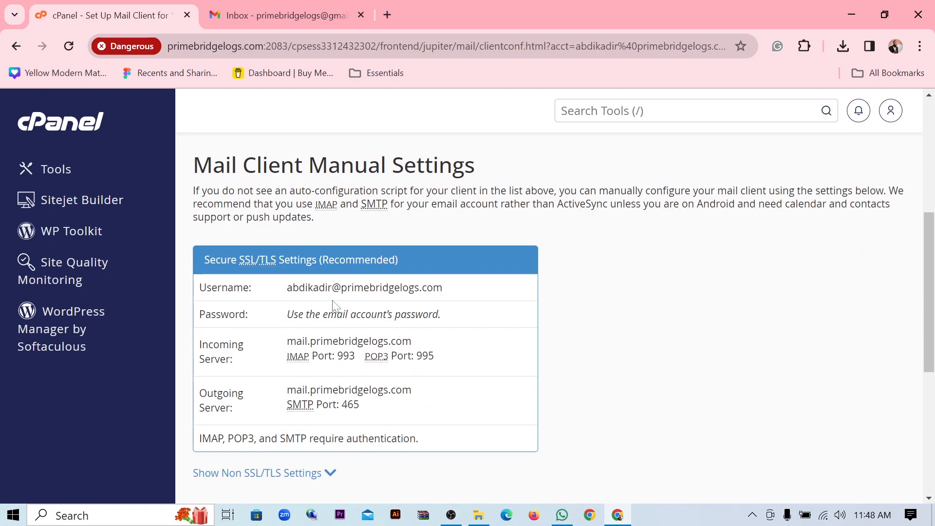
left_click(280, 13)
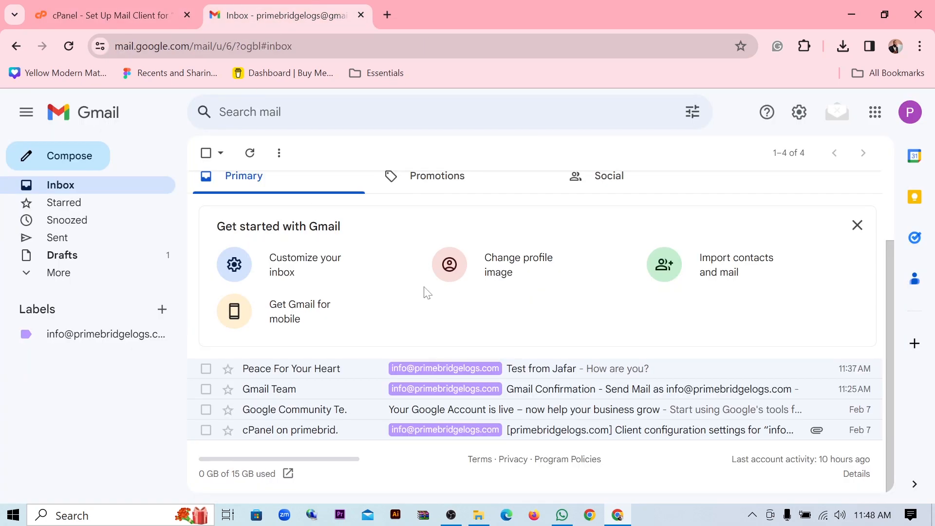
- Open Gmail's full settings through See all settings in the quick settings panel
left_click(798, 118)
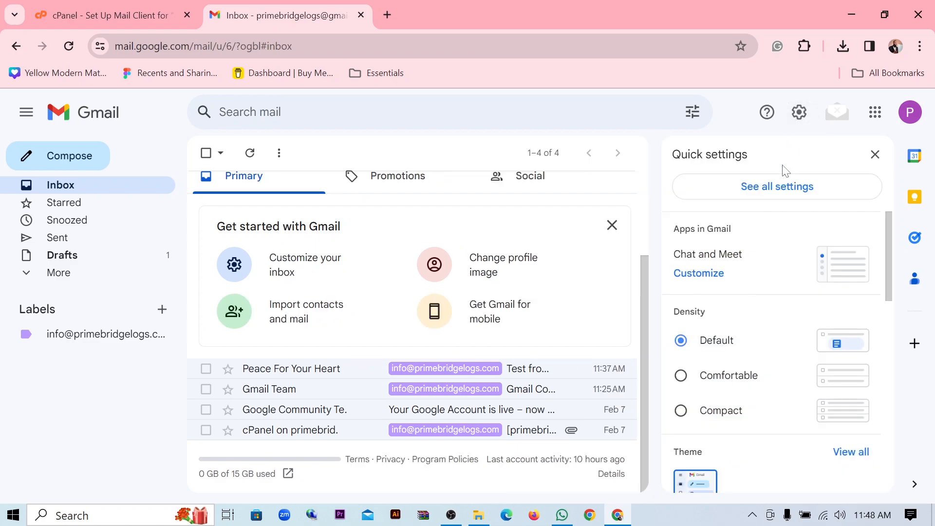
left_click(787, 190)
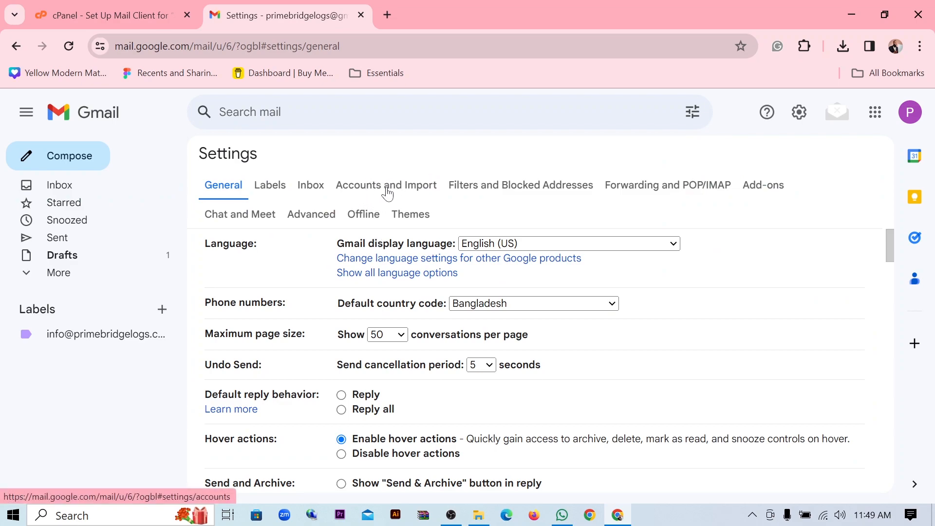
left_click(391, 193)
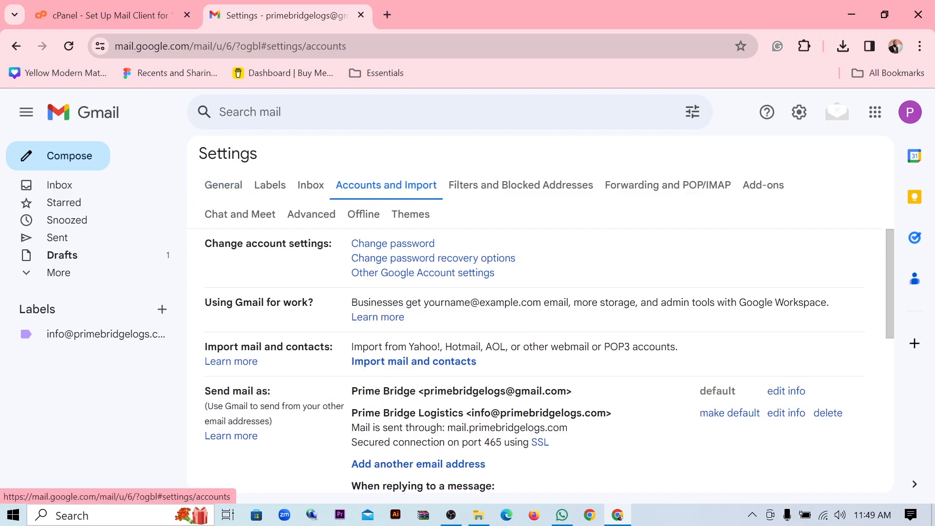
scroll(434, 409, "down", 3)
scroll(433, 408, "down", 2)
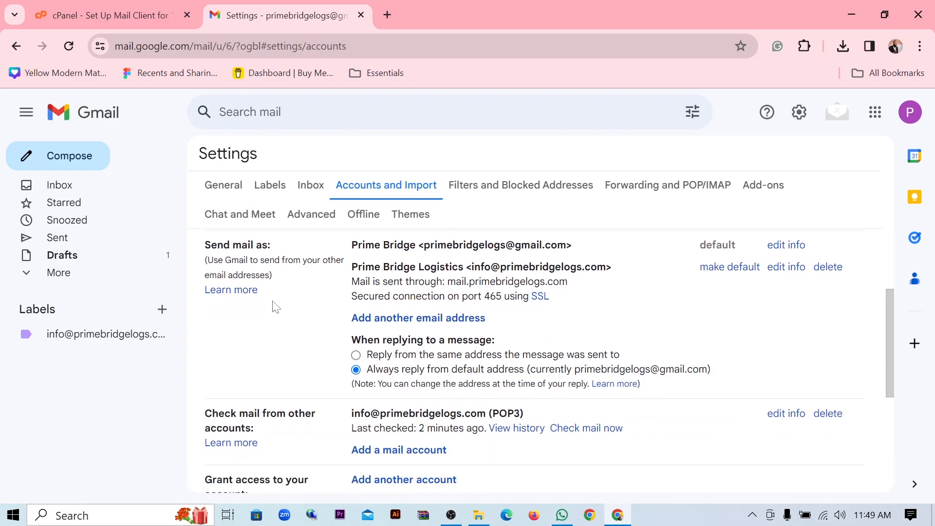
scroll(223, 296, "up", 2)
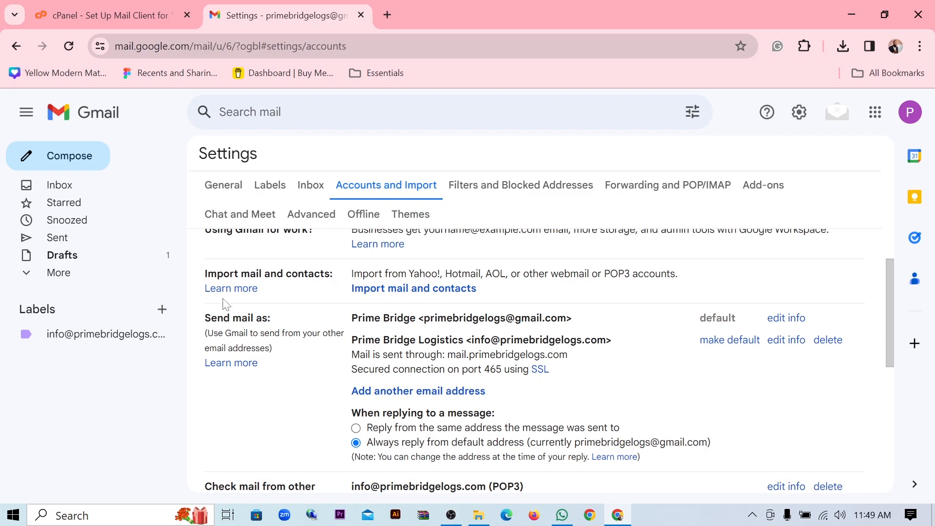
left_click_drag(204, 329, 284, 330)
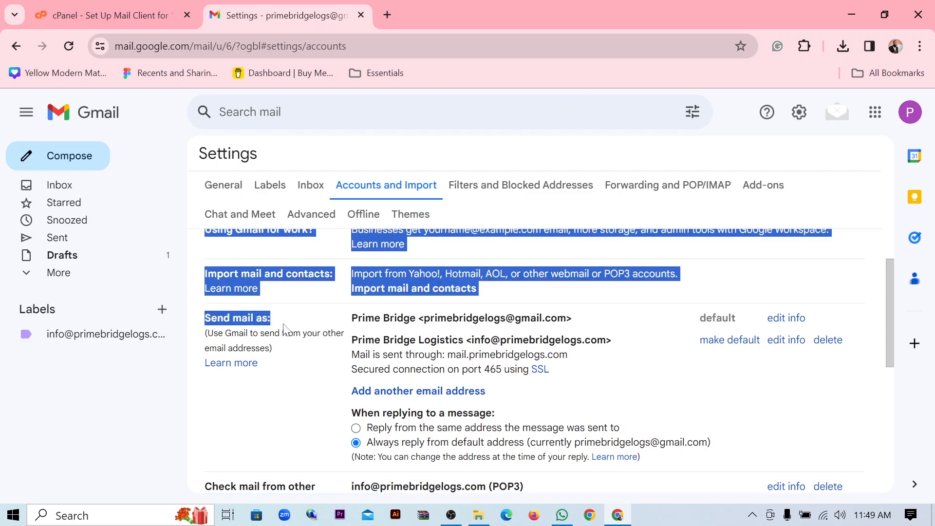
left_click(284, 329)
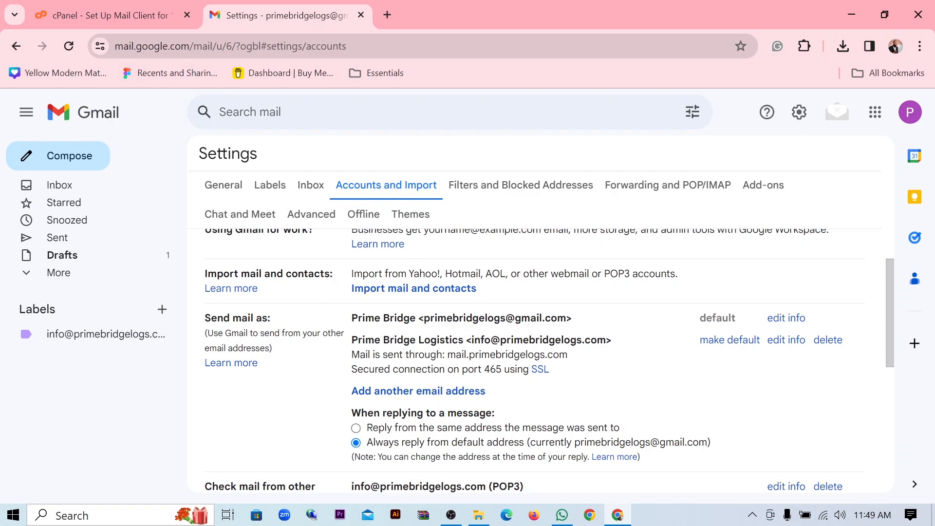
left_click_drag(471, 339, 607, 340)
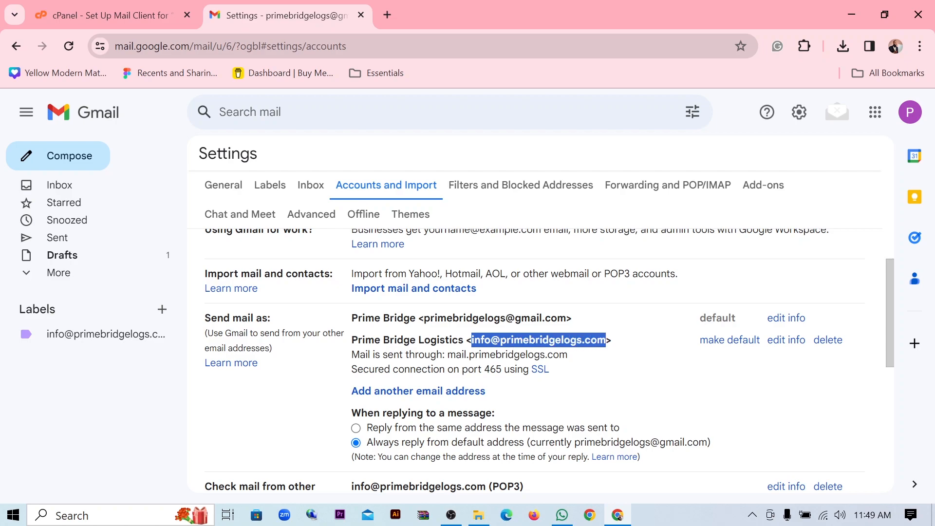
left_click_drag(481, 340, 581, 340)
left_click(515, 340)
scroll(536, 361, "down", 3)
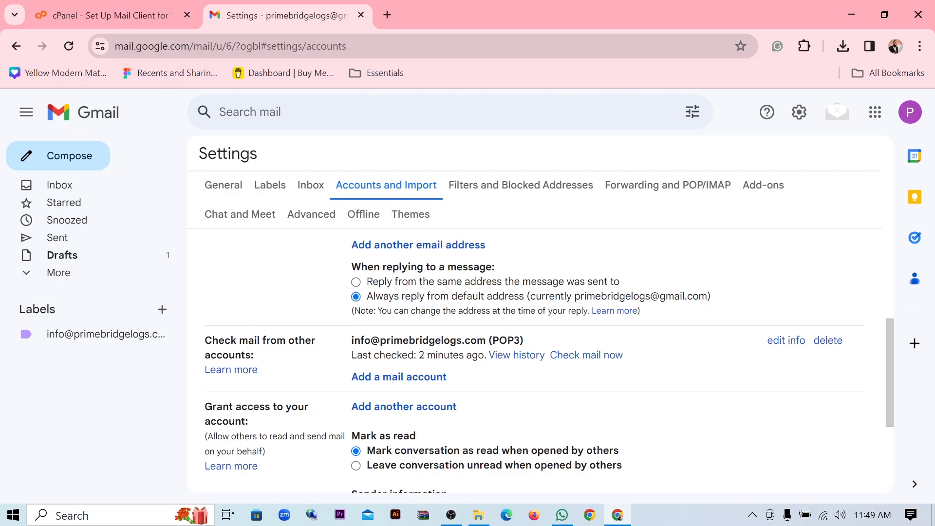
left_click_drag(331, 340, 441, 340)
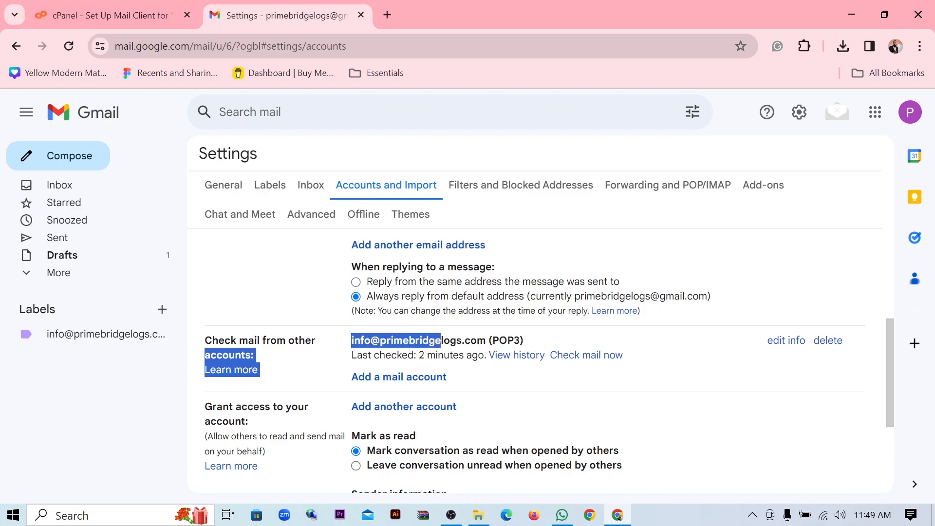
left_click(441, 341)
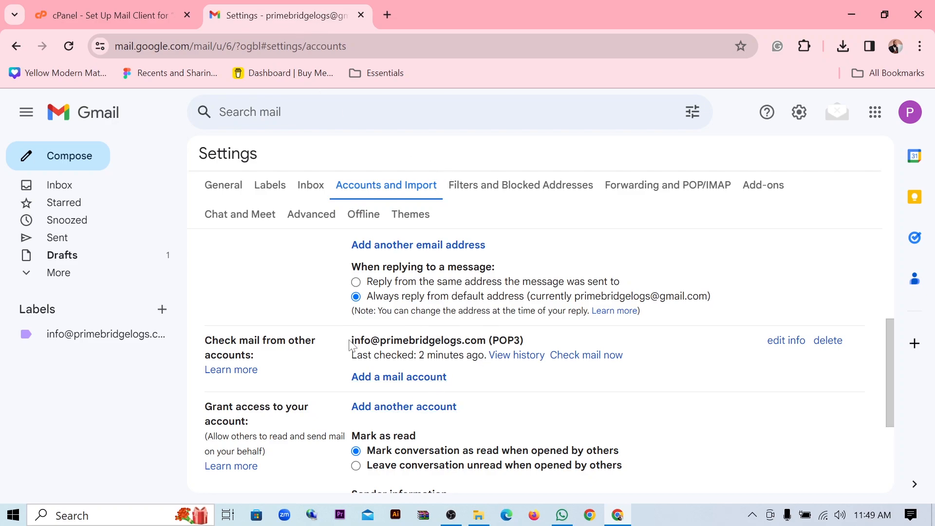
left_click_drag(353, 339, 477, 340)
left_click(478, 340)
scroll(549, 361, "up", 2)
scroll(256, 299, "up", 2)
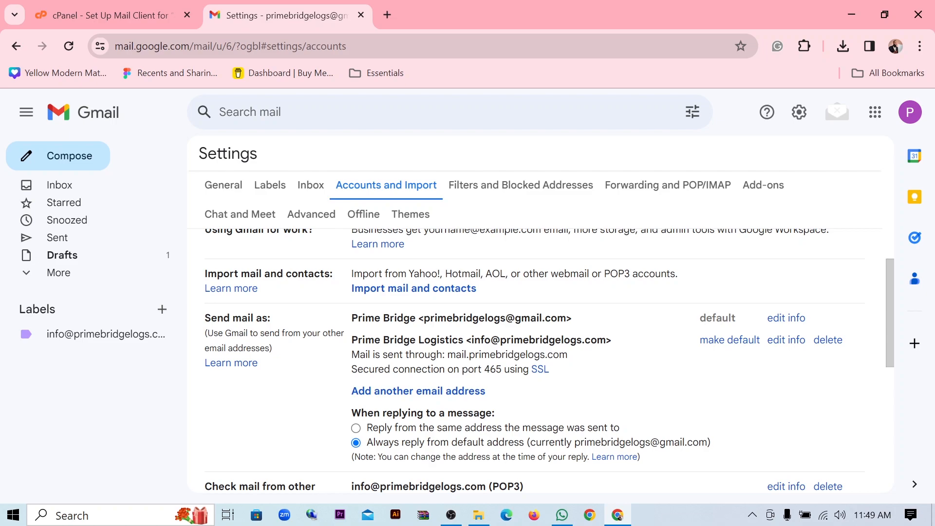
left_click_drag(349, 320, 536, 319)
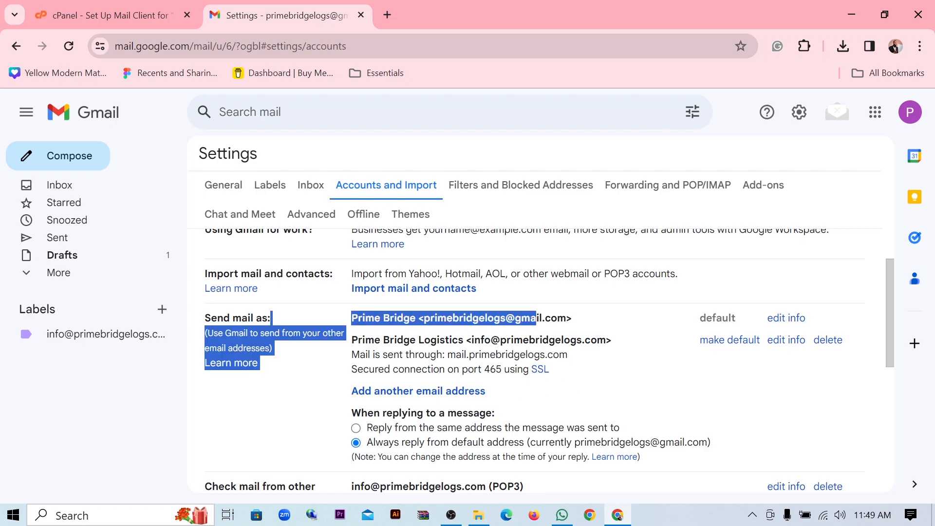
left_click(537, 320)
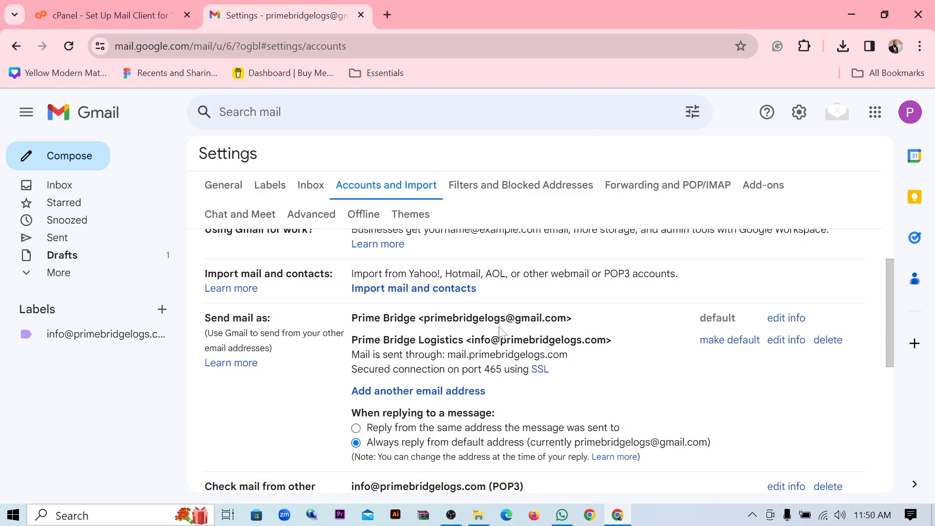
scroll(500, 331, "down", 1)
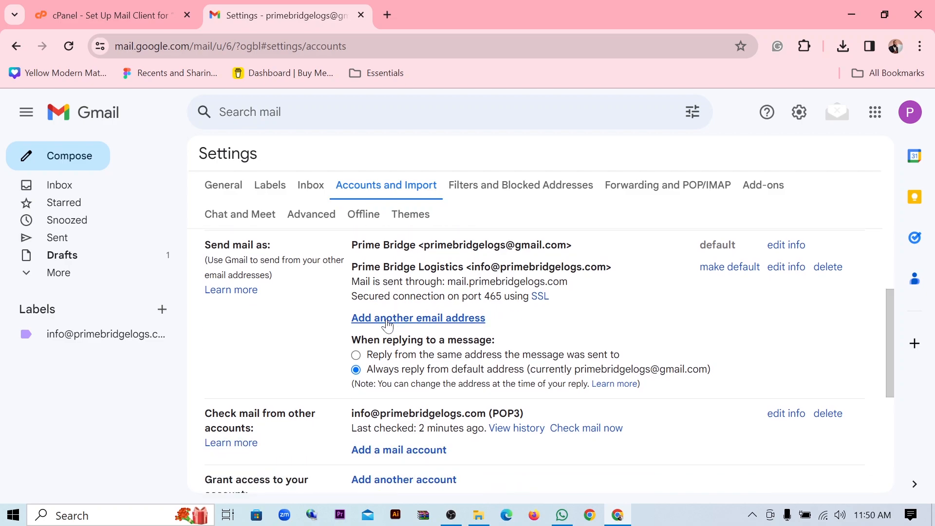
- Start adding a send-as address with the sender name Prime Bridge Logistics
left_click(444, 319)
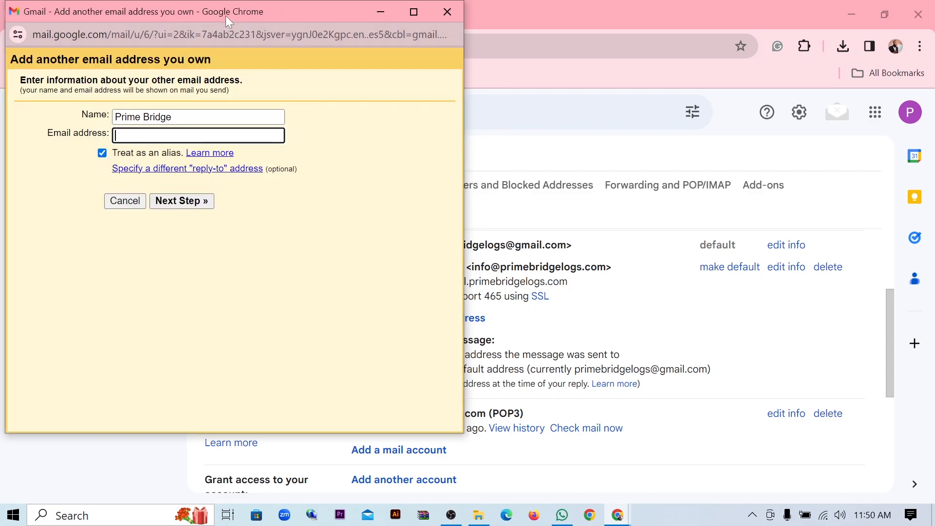
left_click_drag(226, 16, 500, 72)
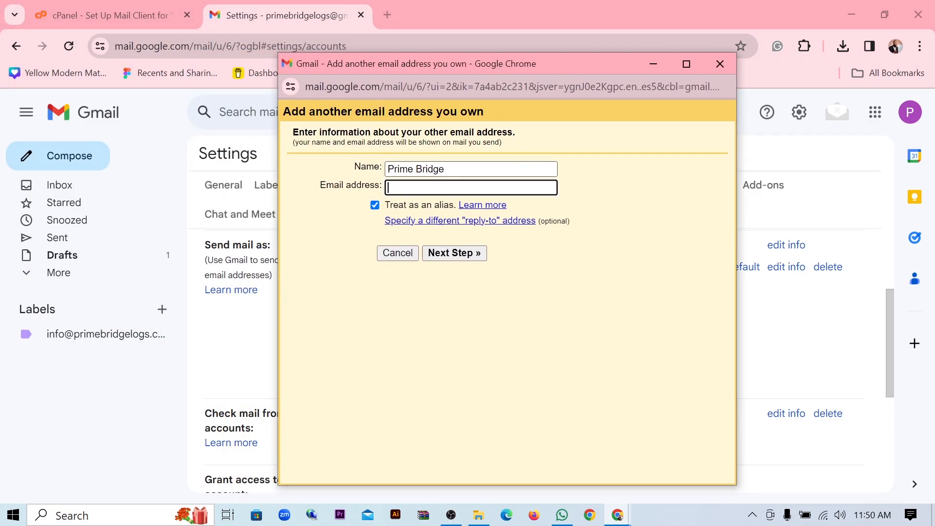
left_click(507, 169)
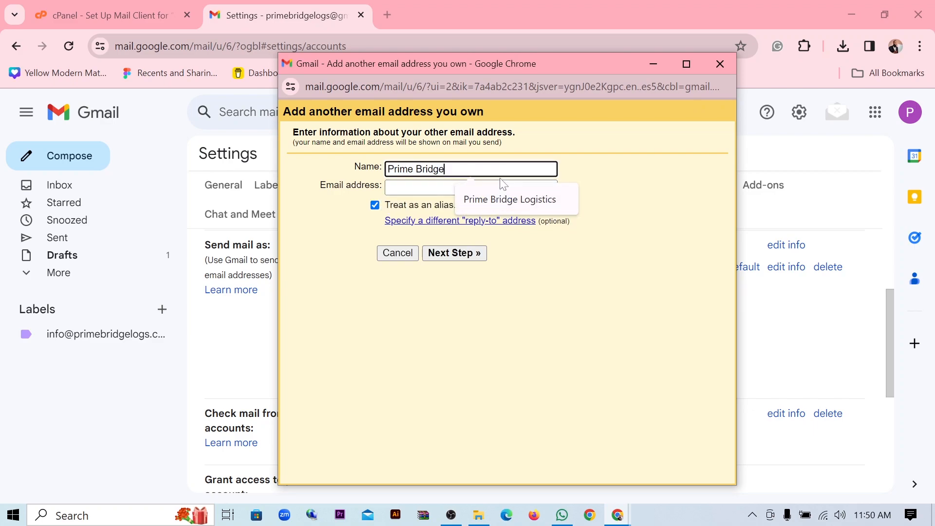
left_click(521, 199)
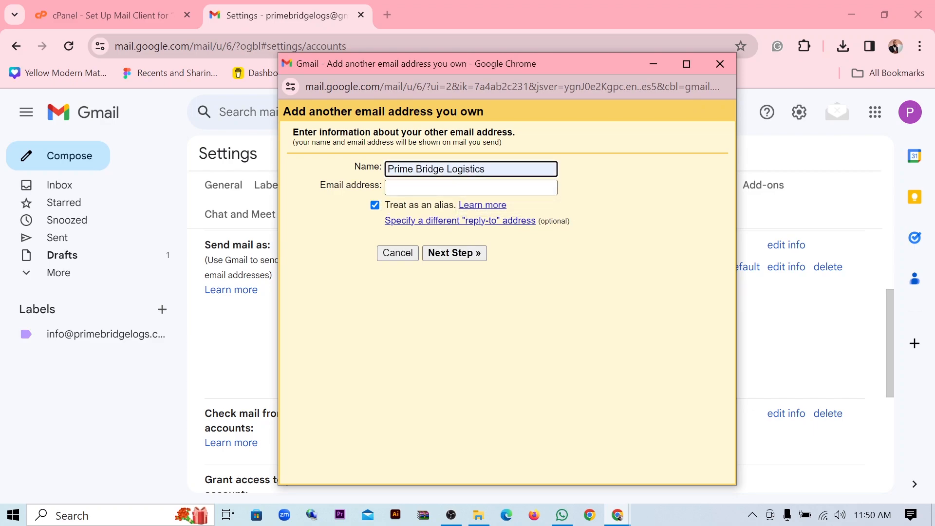
left_click(496, 188)
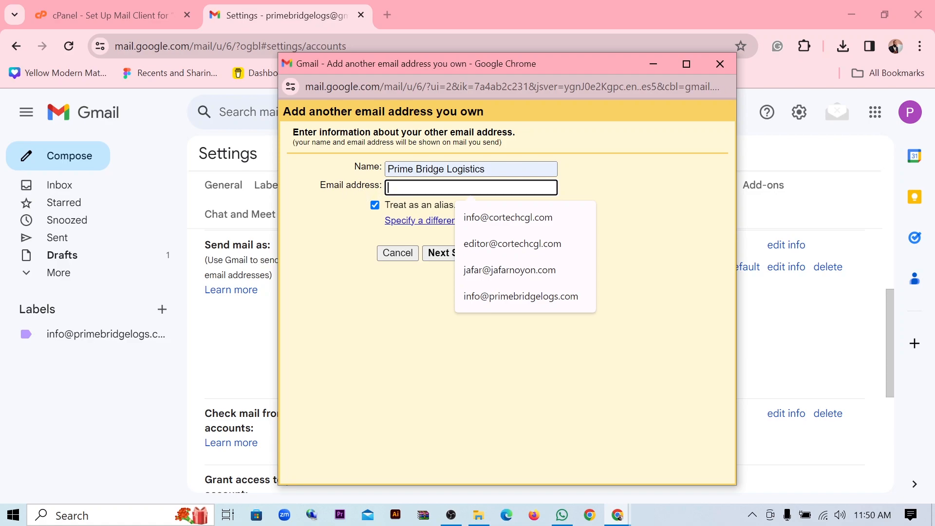
left_click(133, 21)
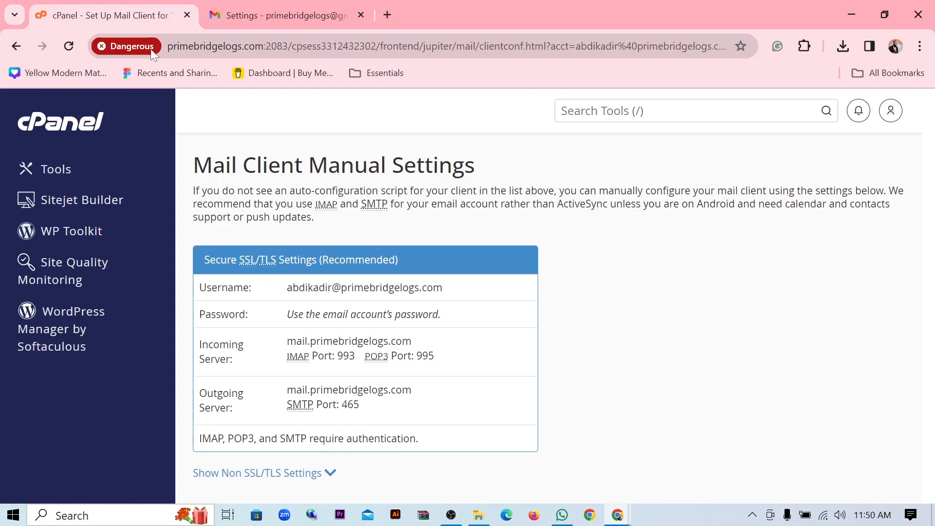
left_click_drag(282, 293, 447, 305)
key("ctrl+c")
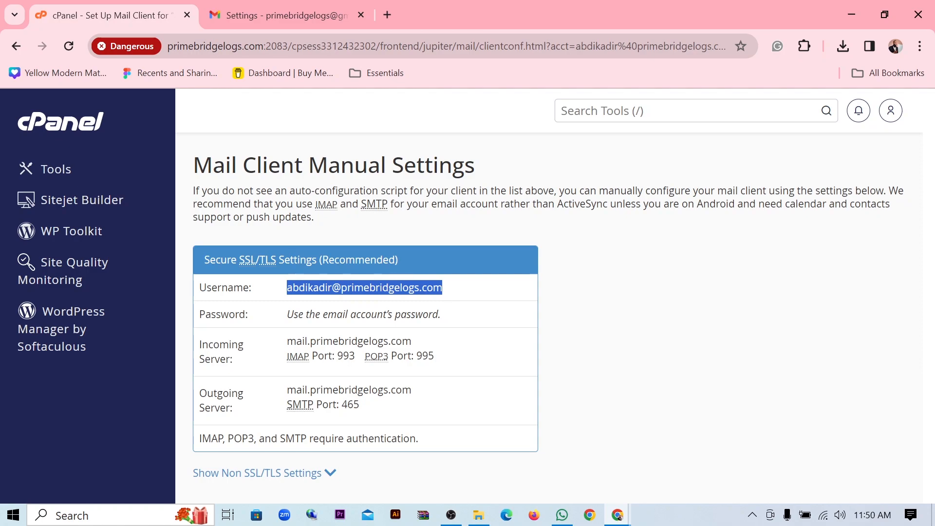
left_click(288, 14)
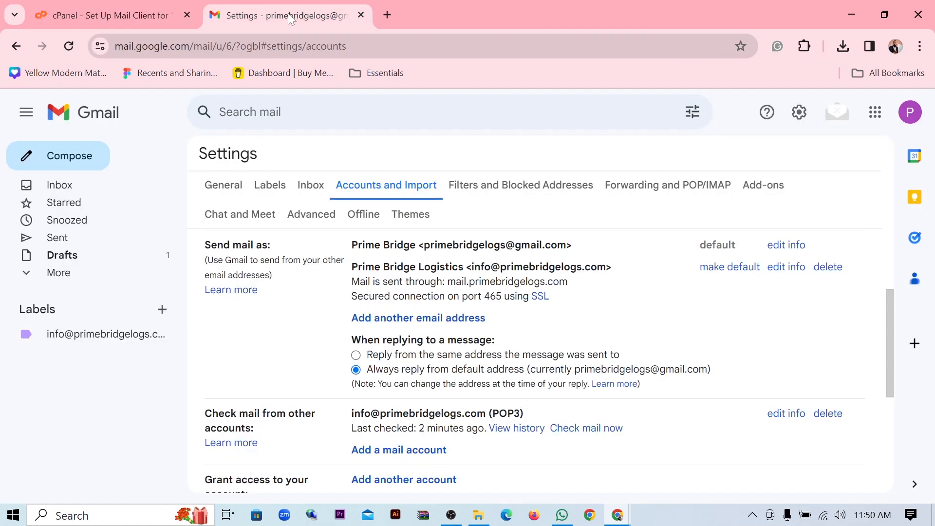
mouse_move(618, 514)
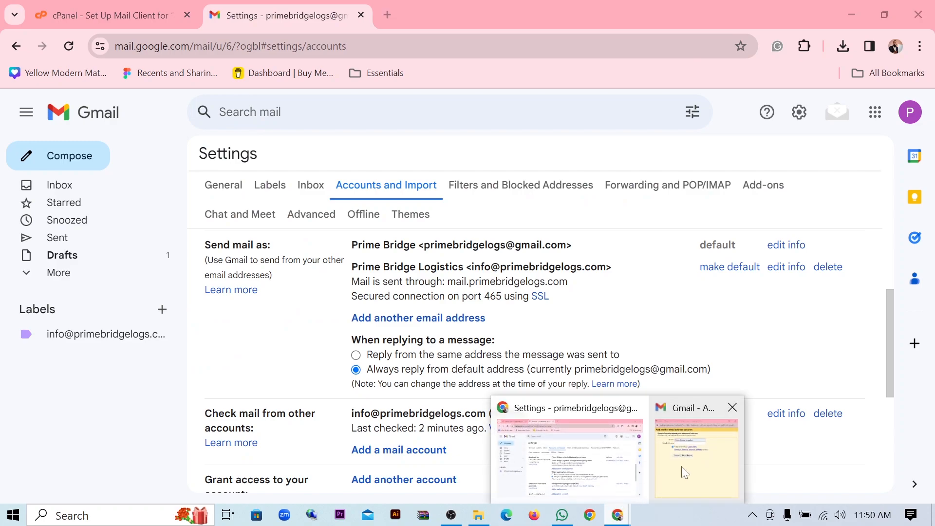
left_click(694, 451)
key("ctrl+v")
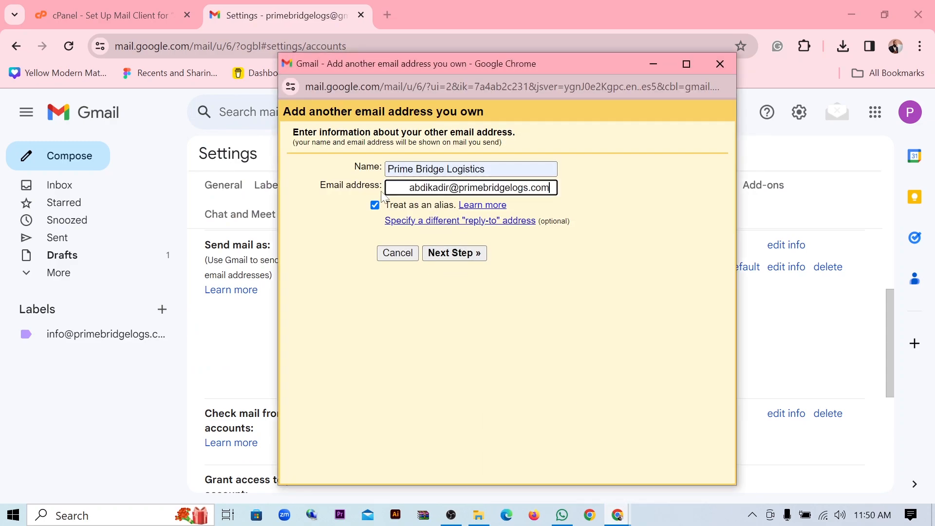
- Trim the address's leading space and set the SMTP server to mail.primebridgelogs.com
left_click_drag(389, 188, 408, 188)
key("BackSpace")
left_click(463, 254)
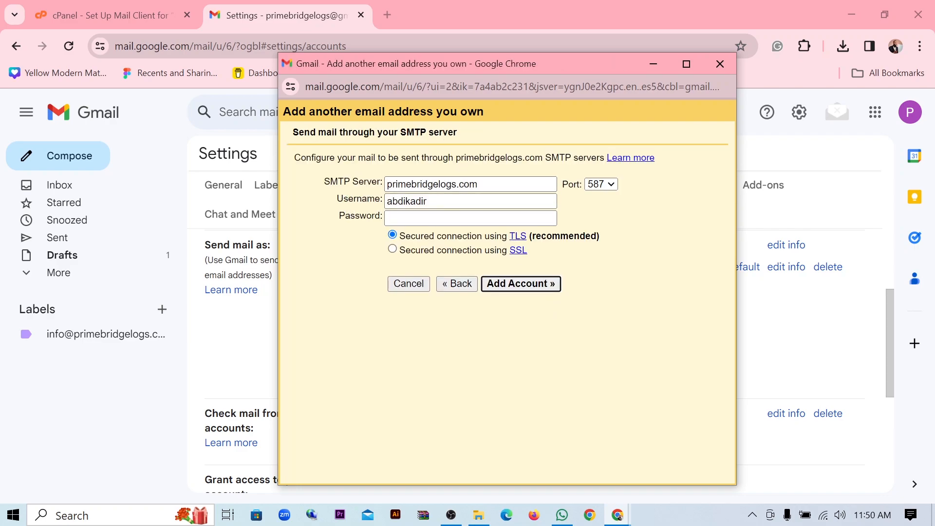
left_click(137, 25)
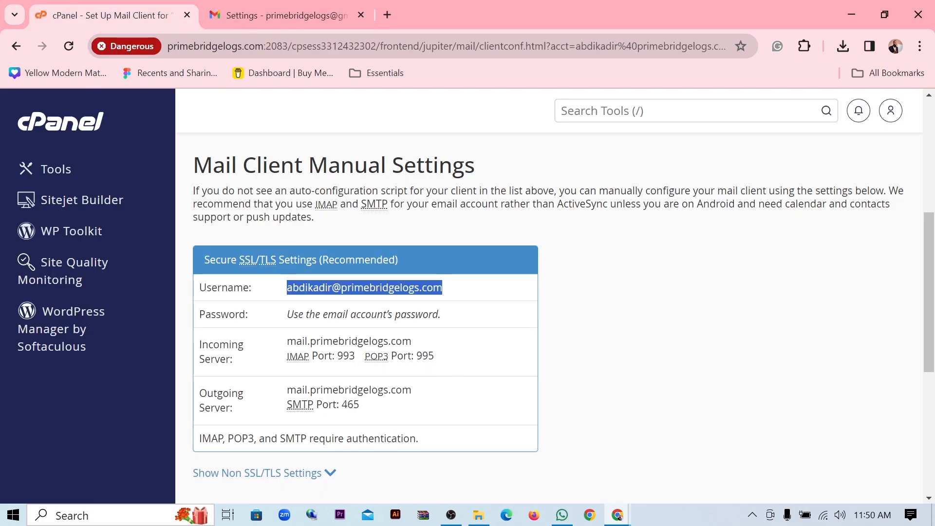
left_click_drag(286, 390, 420, 393)
key("ctrl+c")
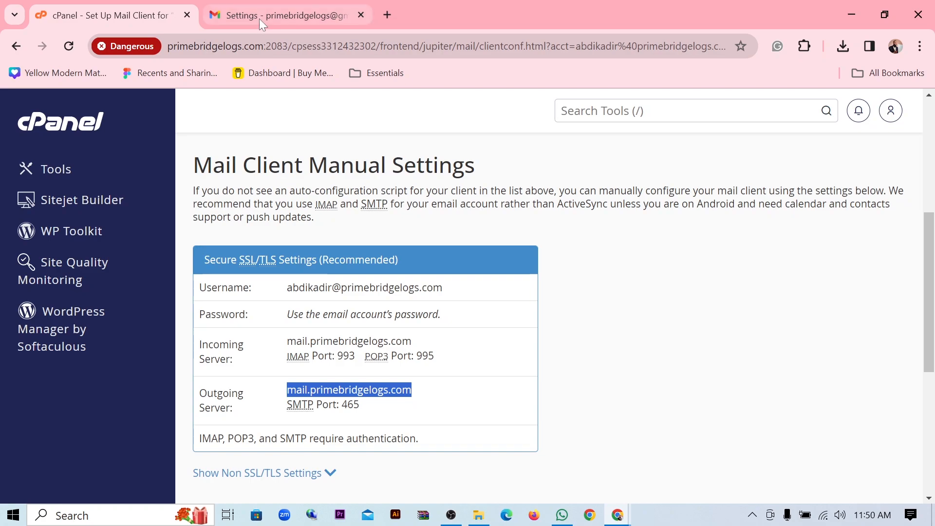
mouse_move(618, 516)
left_click(667, 443)
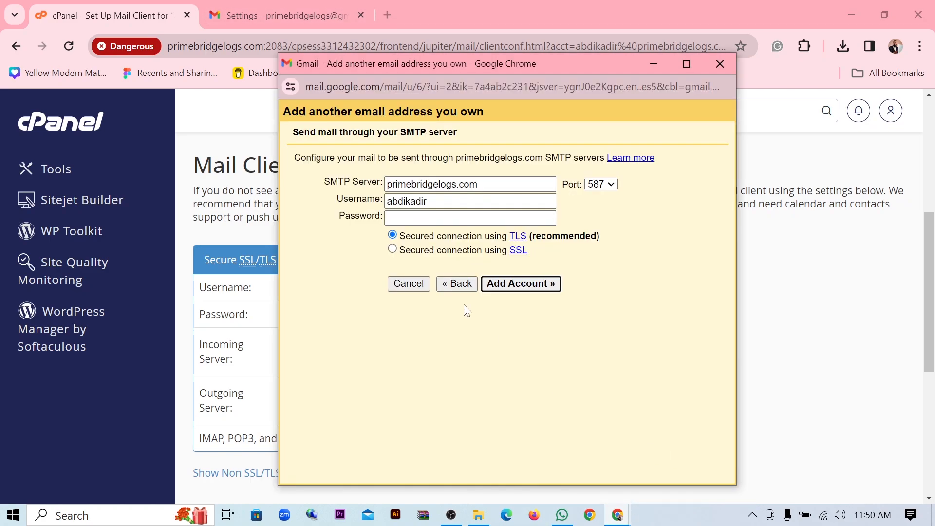
left_click_drag(481, 185, 386, 185)
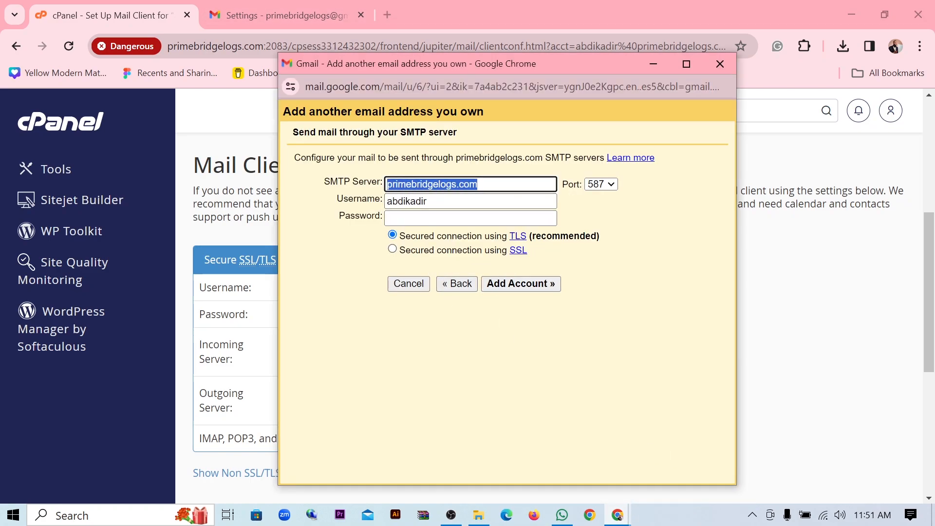
key("ctrl+v")
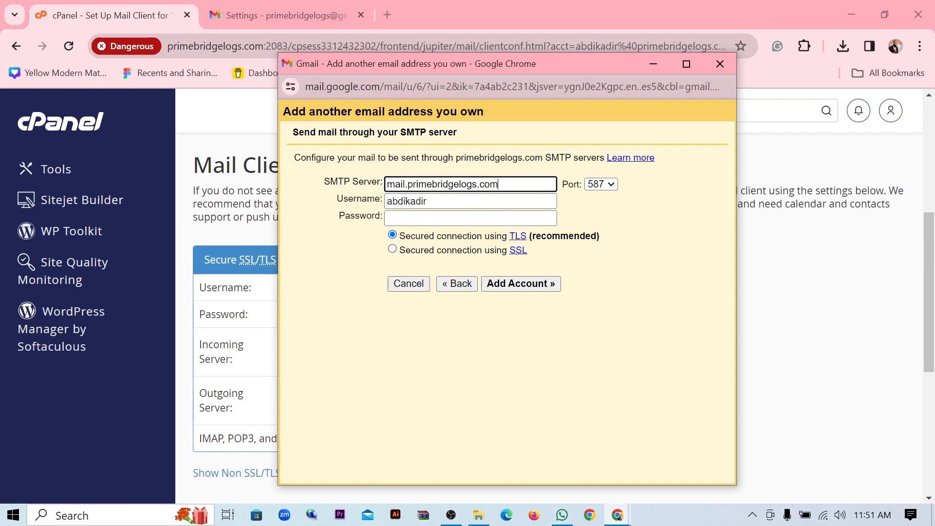
left_click(817, 302)
left_click_drag(444, 287, 291, 302)
key("ctrl+c")
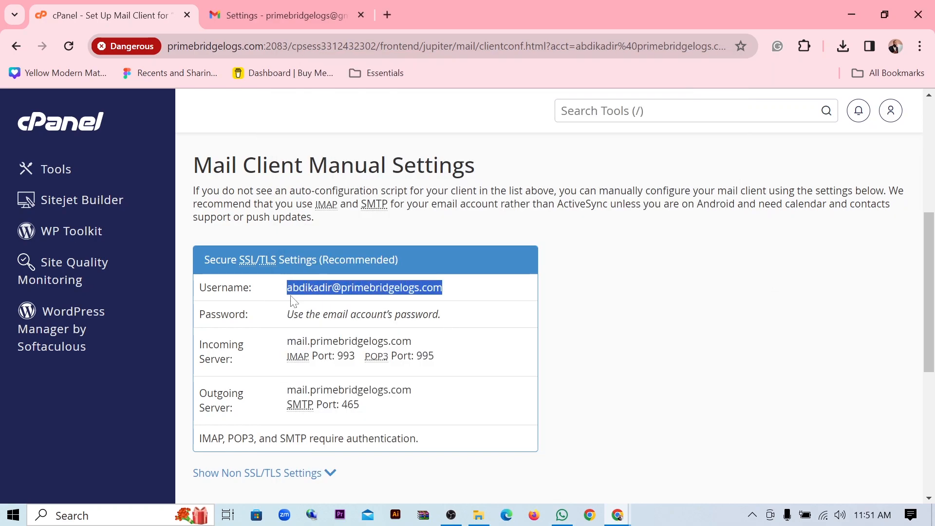
left_click(617, 515)
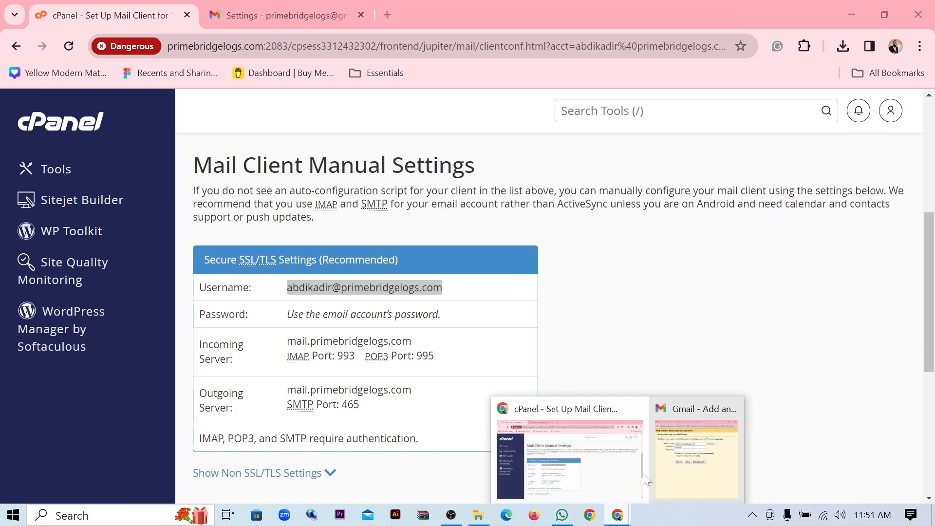
left_click(697, 458)
key("Tab")
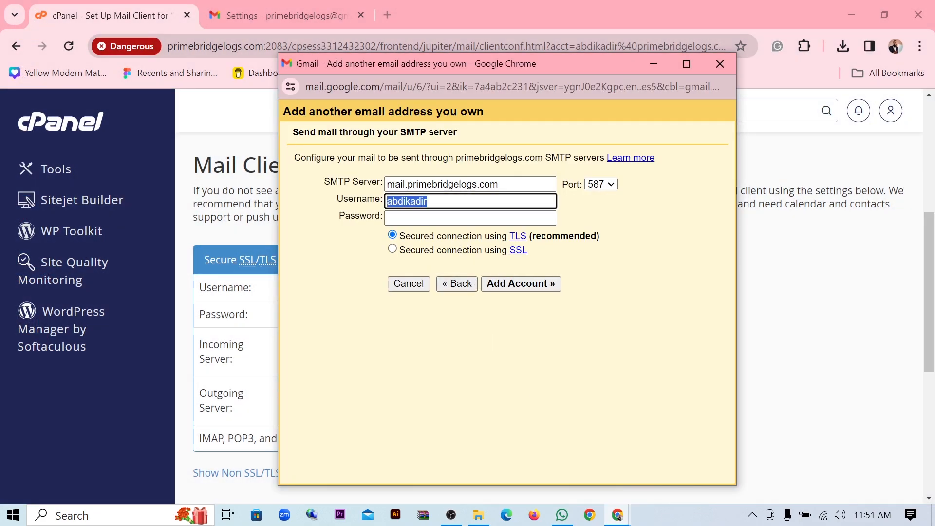
key("ctrl+v")
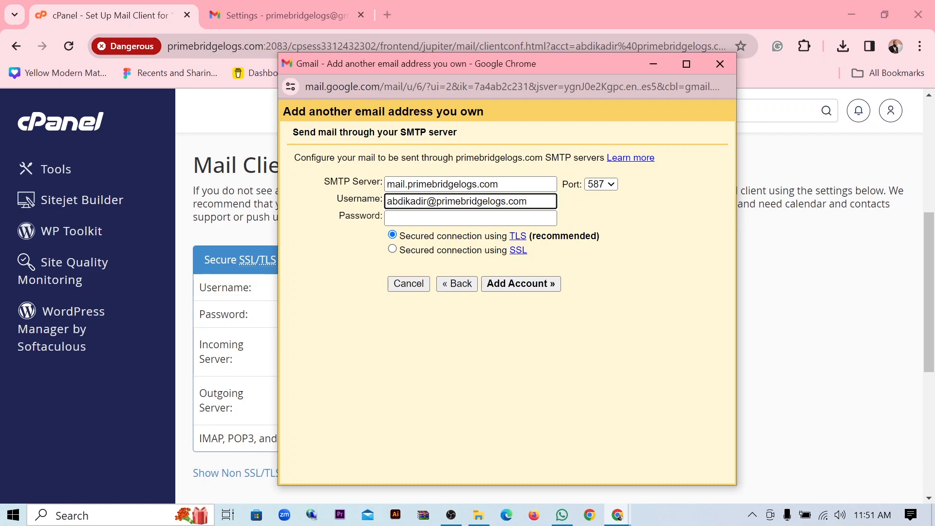
- Paste the mailbox password into the SMTP password field
left_click(403, 218)
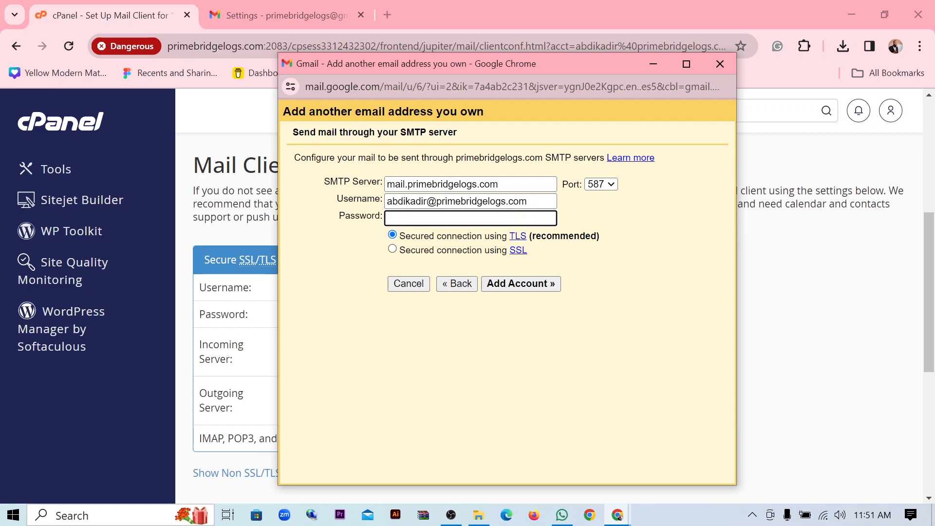
type("•")
key("BackSpace")
key("ctrl+v")
left_click_drag(589, 63, 685, 58)
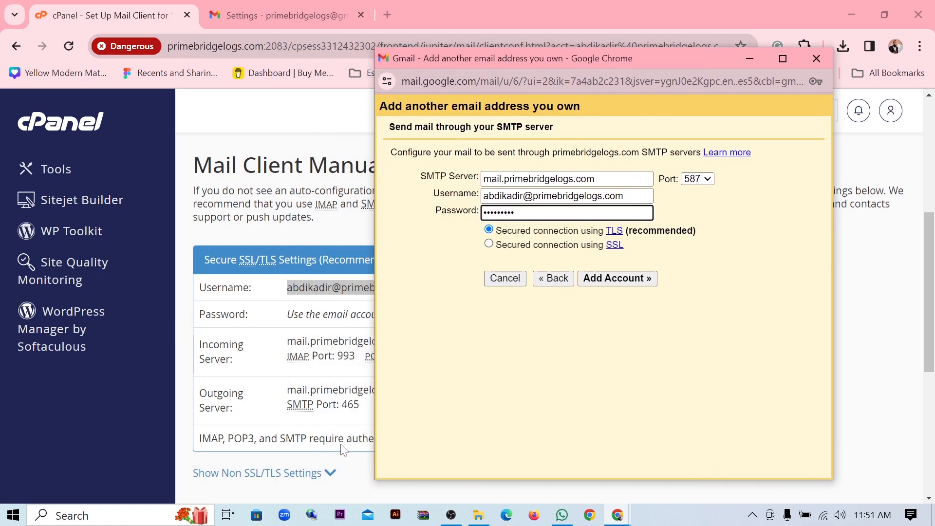
left_click(302, 442)
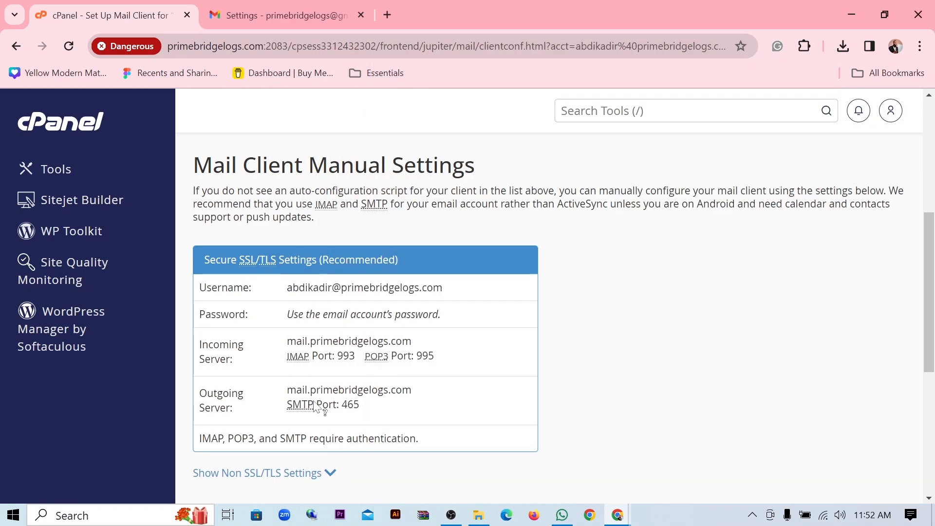
- Choose SMTP port 465 with SSL and add the account to send the confirmation
left_click_drag(360, 405, 342, 405)
mouse_move(619, 518)
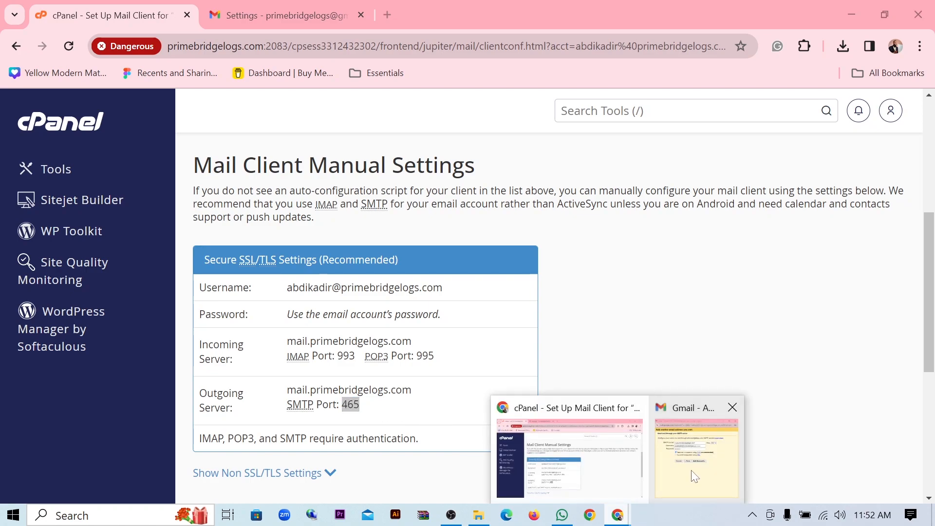
left_click(692, 441)
left_click(707, 181)
left_click(701, 203)
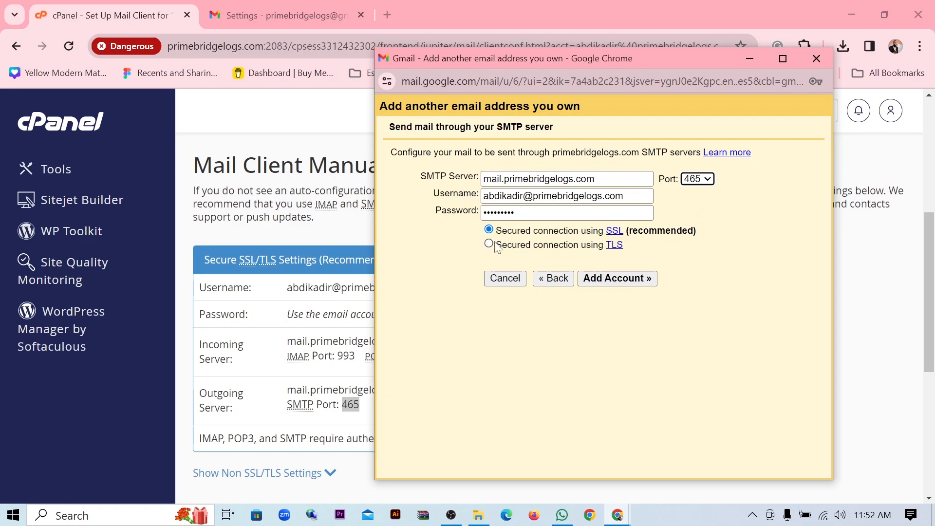
left_click(615, 283)
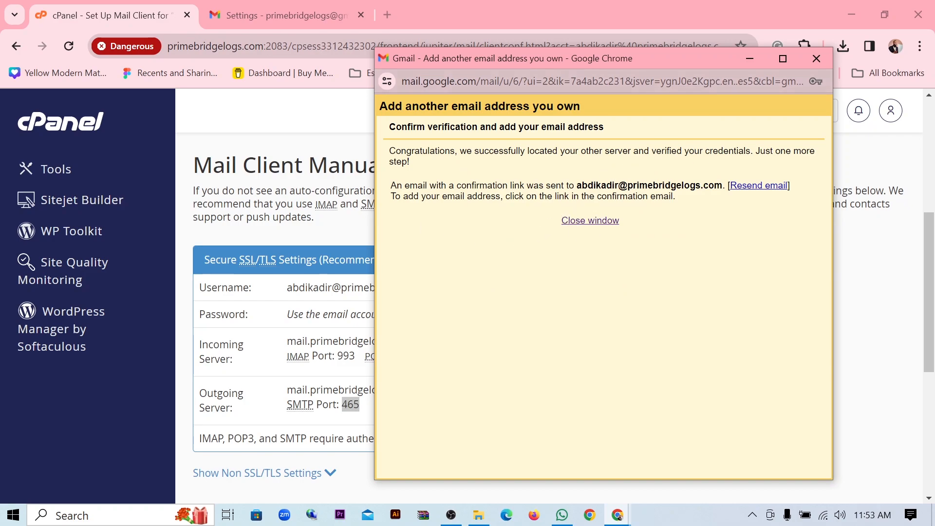
left_click(753, 64)
scroll(549, 317, "down", 4)
scroll(550, 317, "up", 3)
scroll(401, 392, "up", 3)
scroll(407, 397, "down", 6)
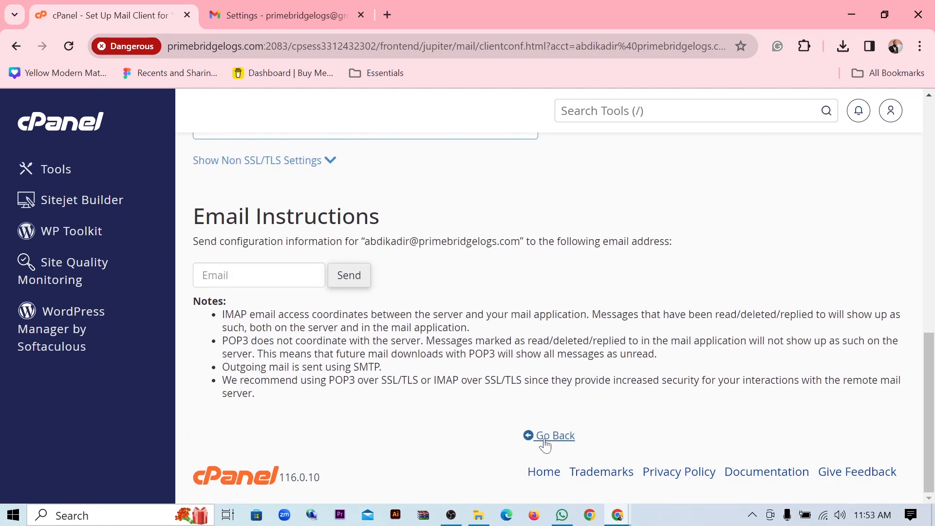
scroll(119, 149, "up", 10)
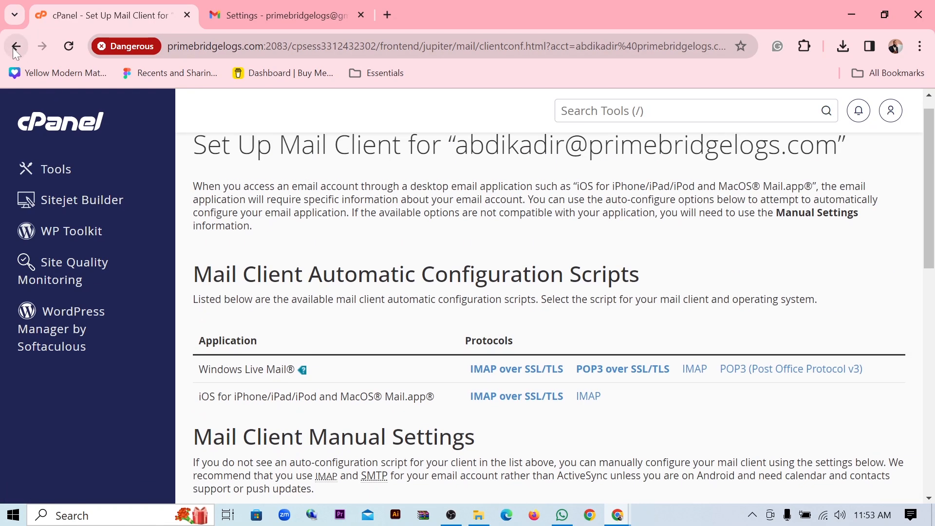
left_click(15, 48)
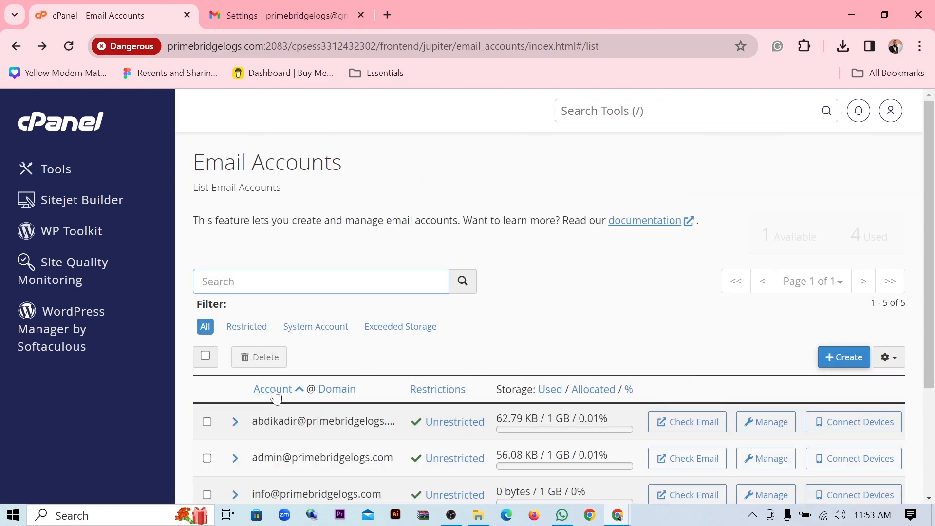
scroll(276, 397, "down", 3)
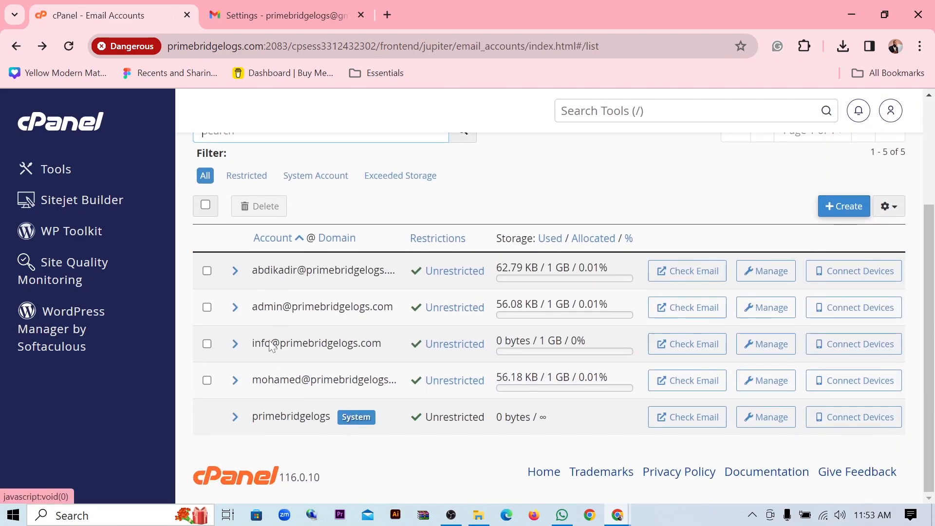
left_click(684, 274)
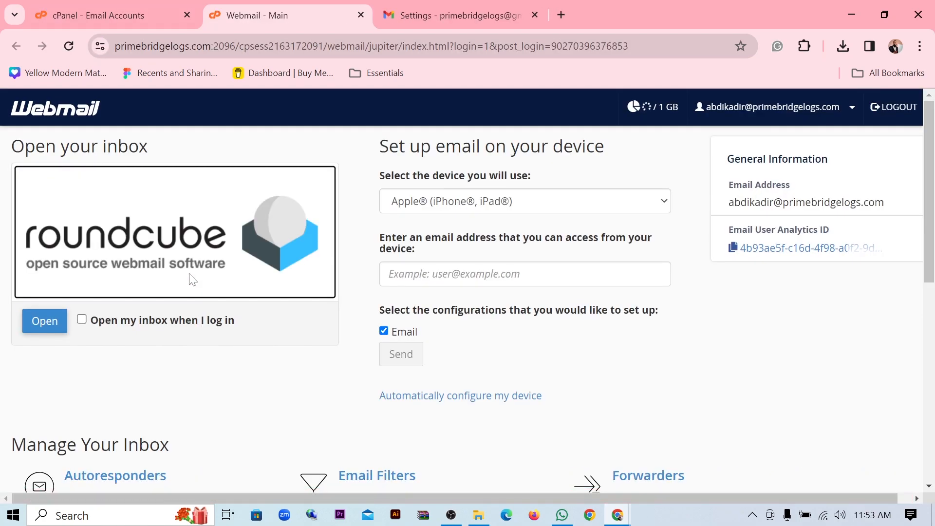
- Make Roundcube open the inbox at login and read the Gmail Confirmation message
scroll(193, 280, "down", 1)
left_click(81, 246)
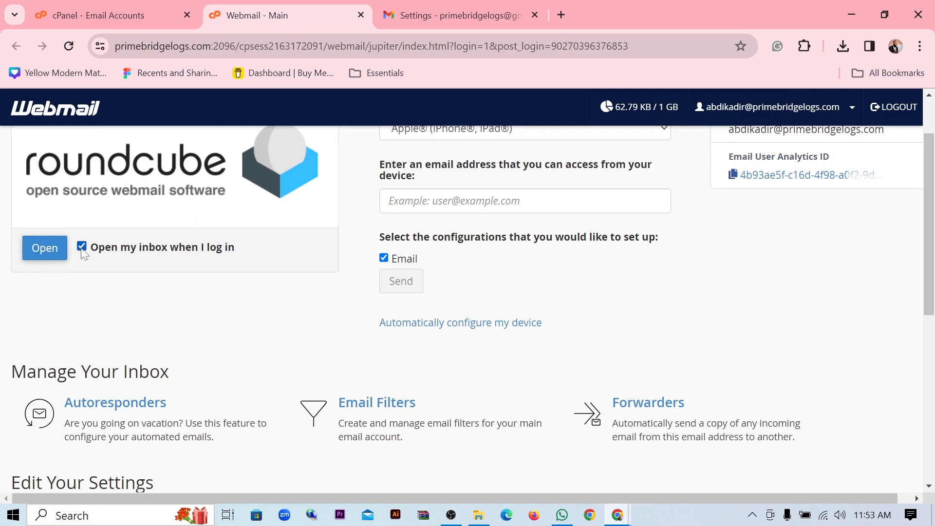
left_click(42, 250)
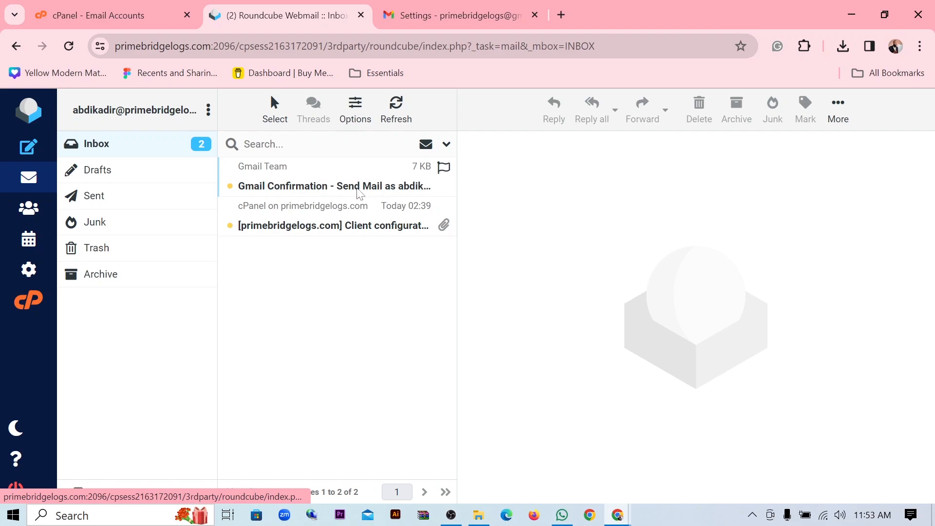
left_click(359, 194)
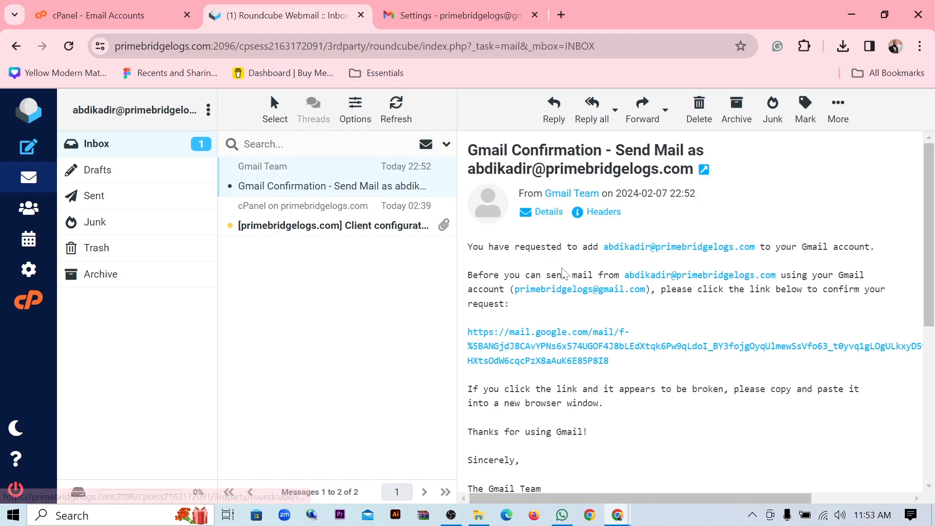
scroll(547, 263, "down", 2)
scroll(579, 245, "up", 2)
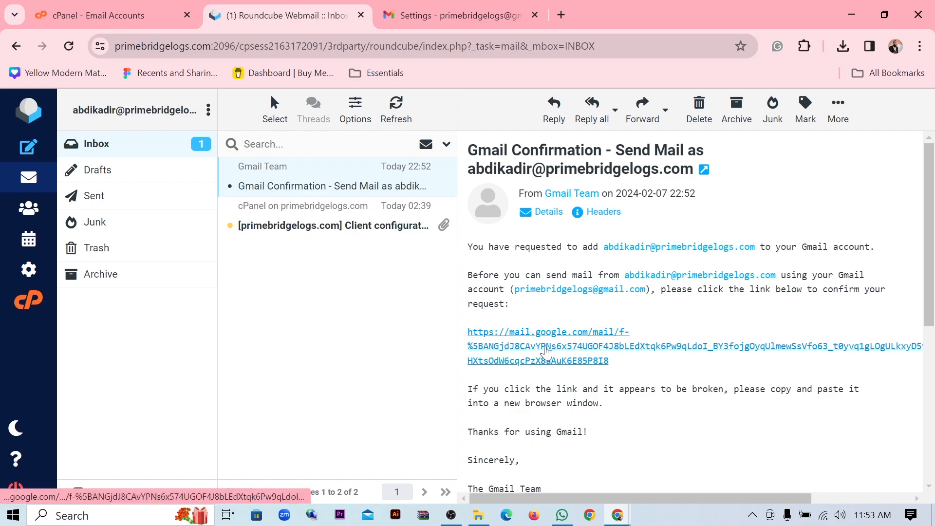
left_click(547, 351)
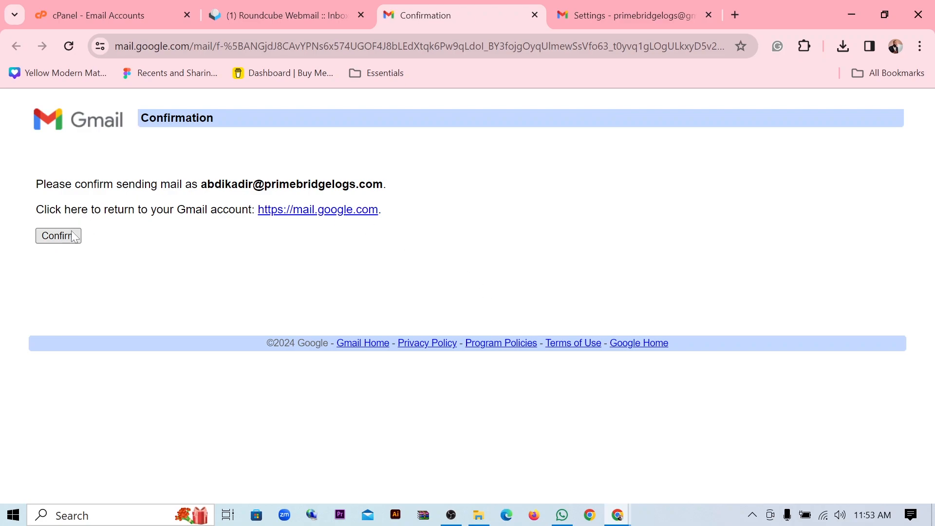
left_click(68, 241)
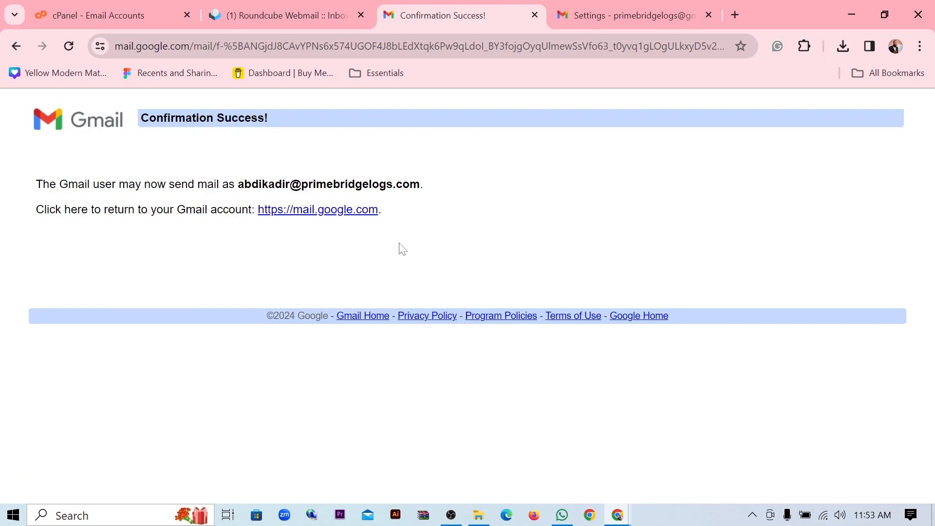
left_click(636, 7)
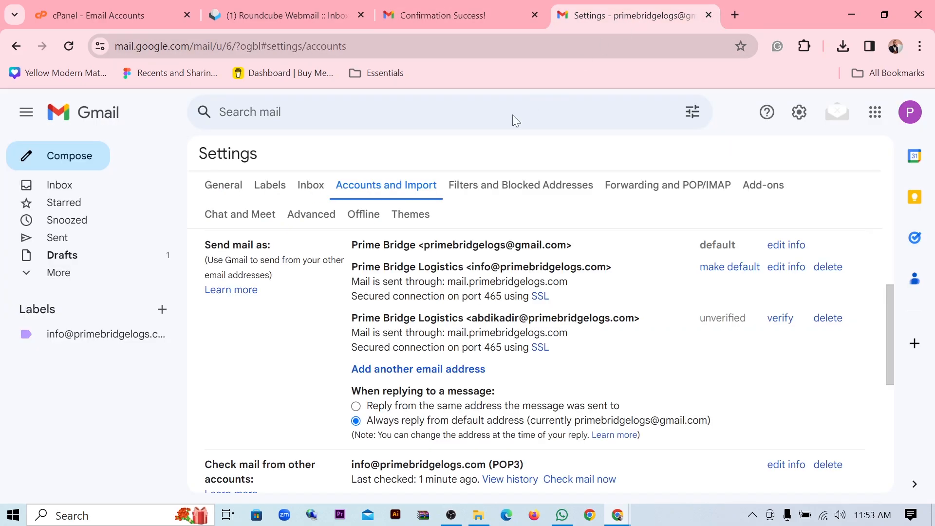
scroll(486, 400, "down", 3)
scroll(486, 400, "up", 1)
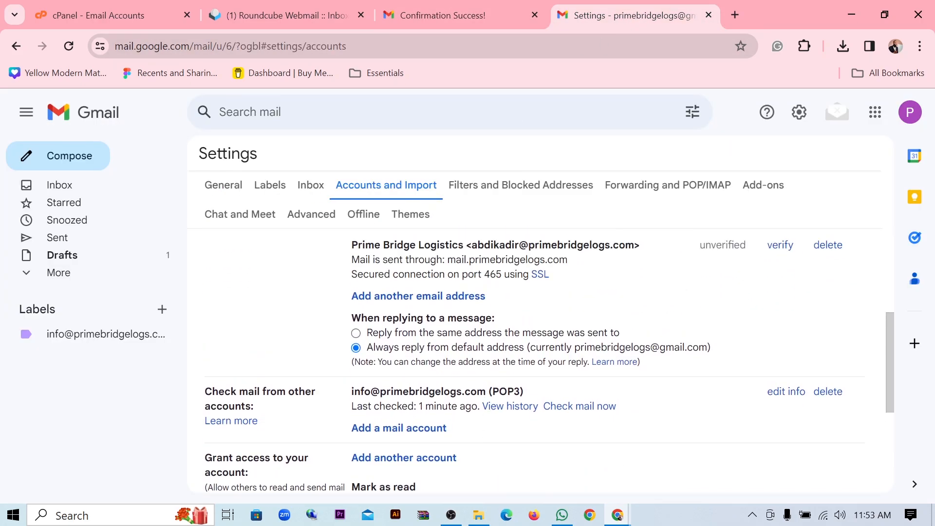
scroll(550, 361, "up", 1)
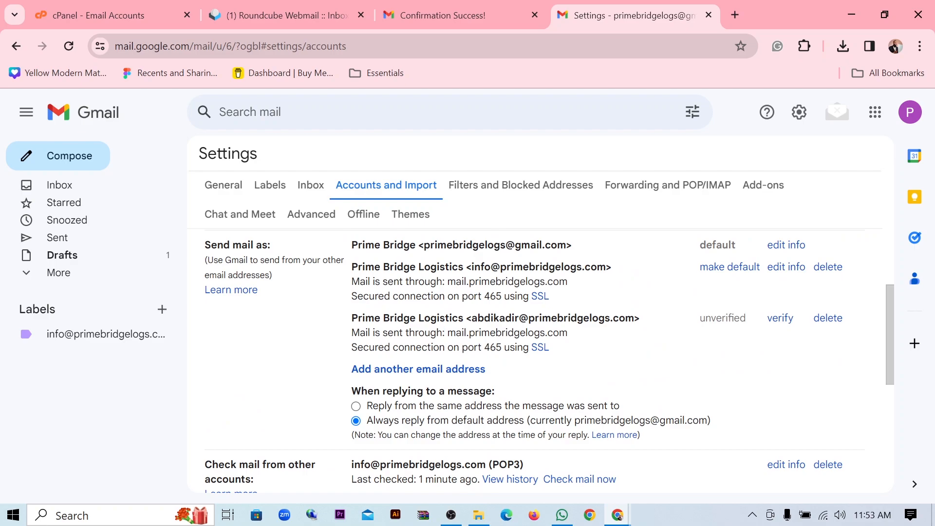
scroll(549, 366, "up", 1)
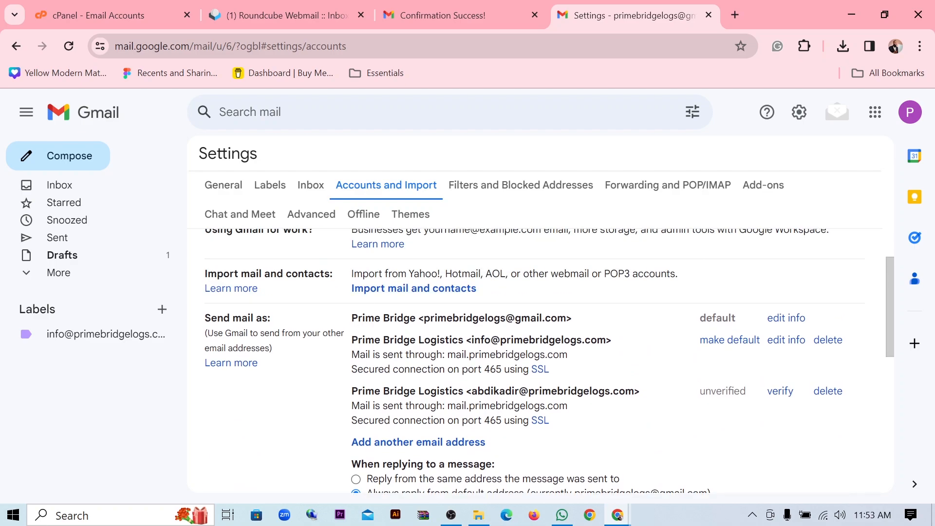
- Review the Send mail as entries and reload to refresh their verification status
left_click_drag(352, 317, 543, 317)
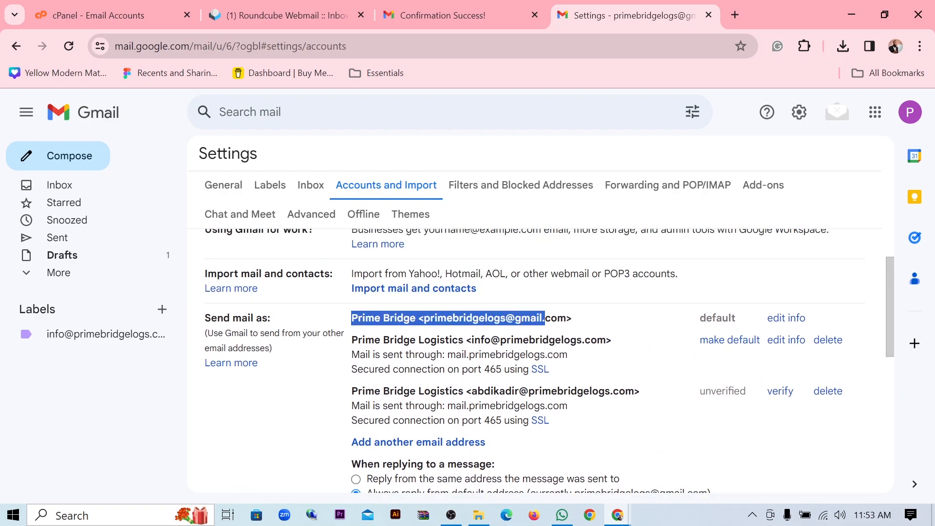
left_click_drag(471, 340, 603, 348)
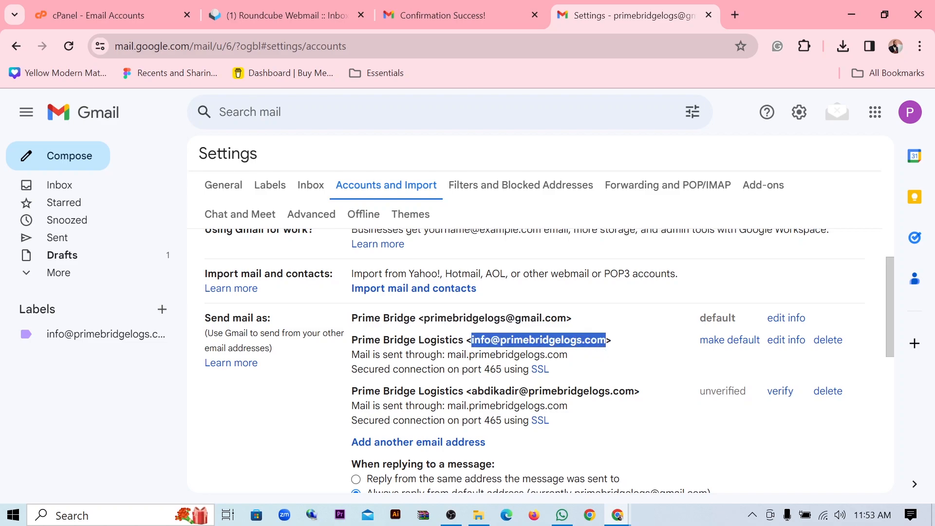
scroll(504, 390, "down", 1)
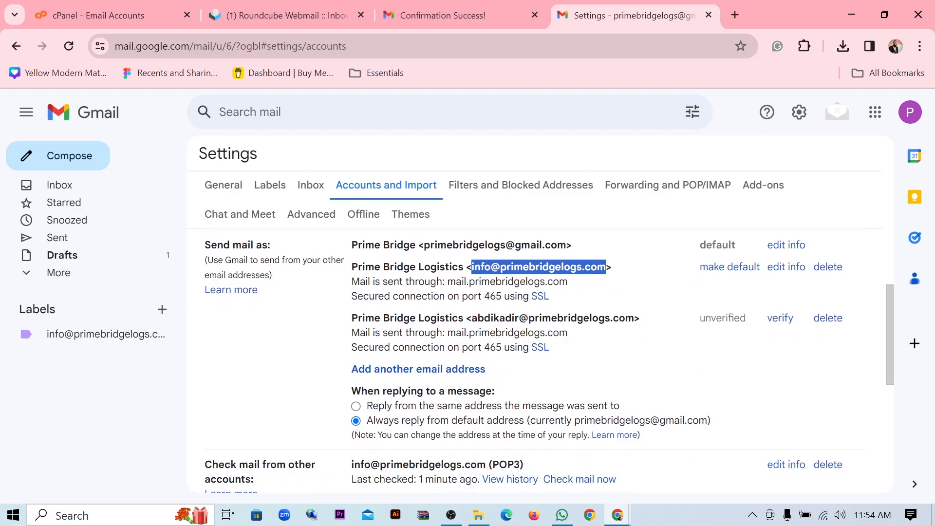
left_click_drag(471, 317, 618, 318)
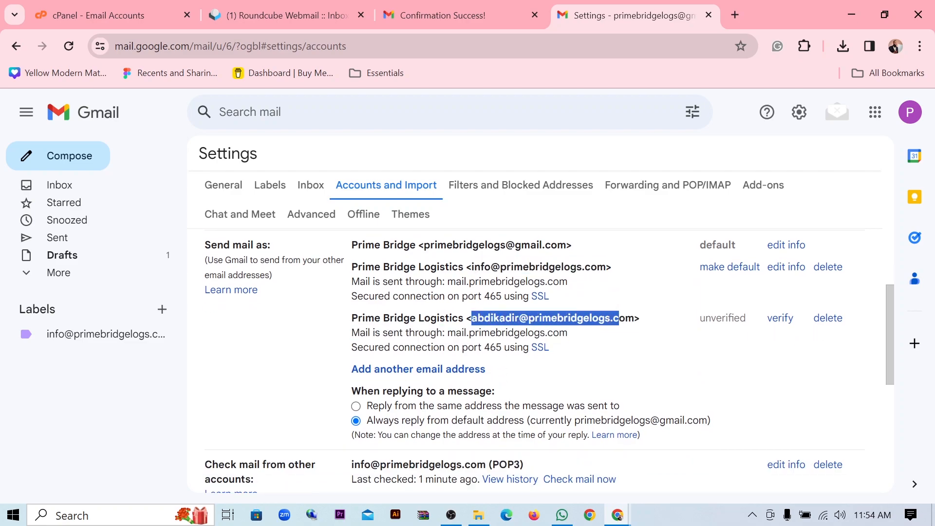
left_click(552, 346)
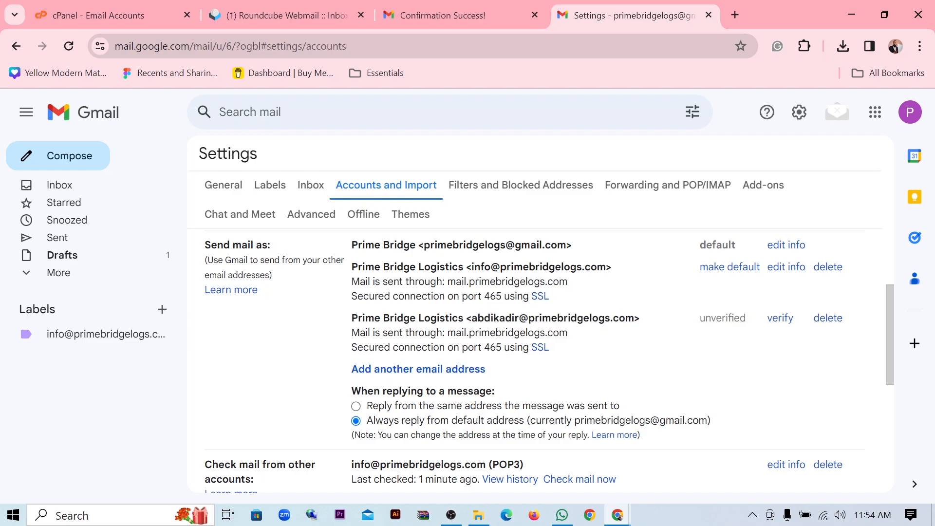
left_click_drag(204, 246, 288, 252)
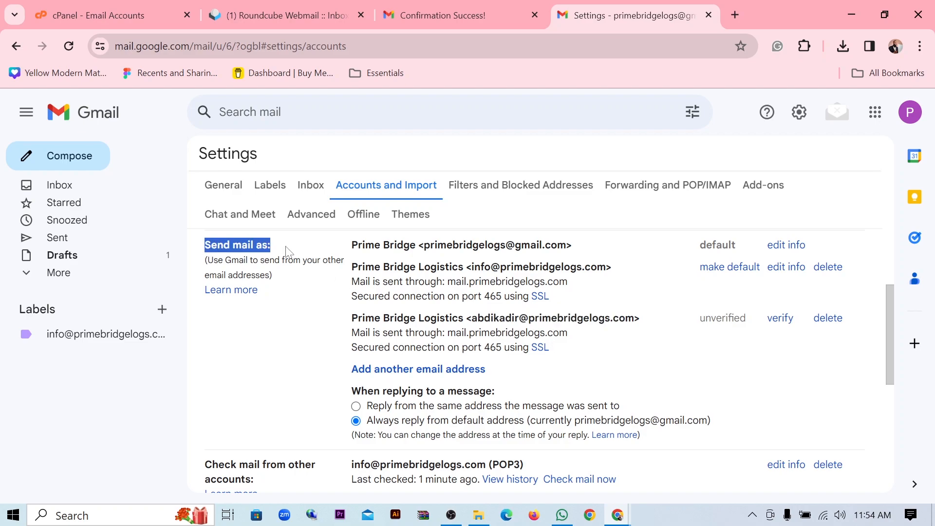
left_click(67, 47)
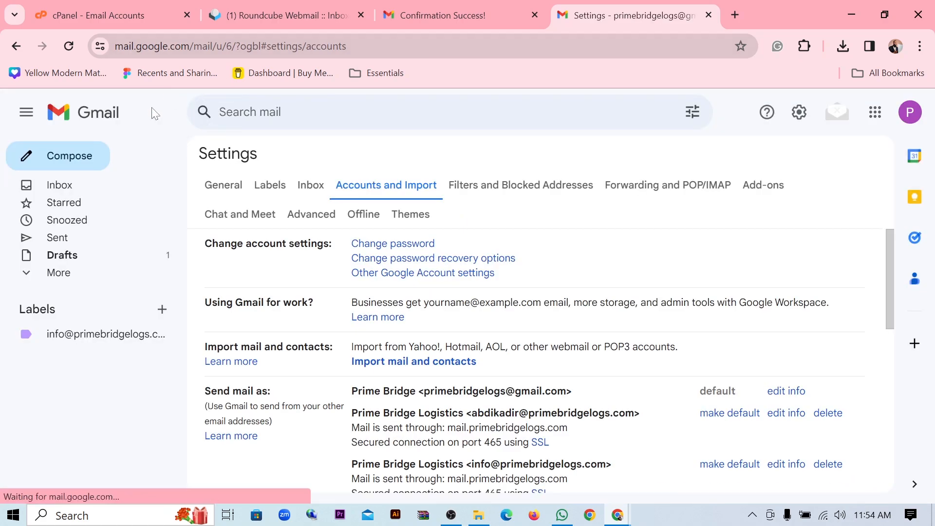
left_click(71, 163)
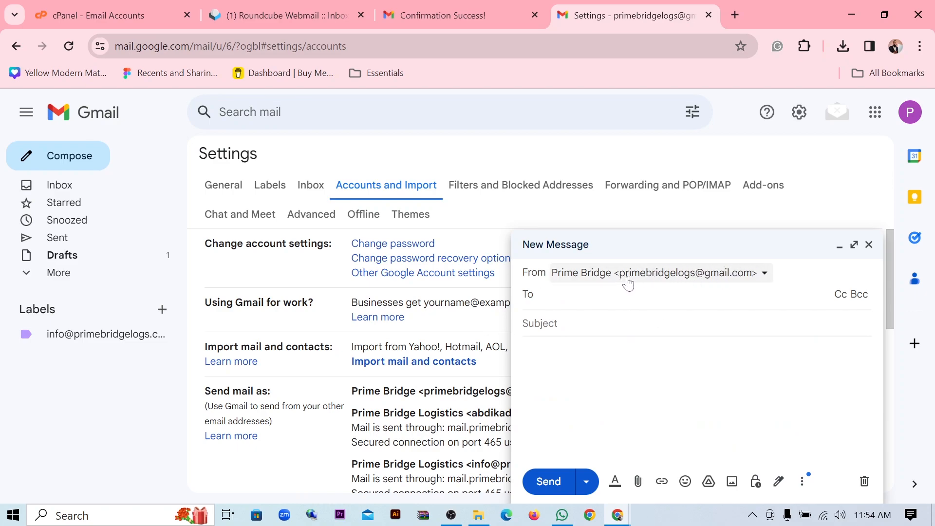
left_click(765, 276)
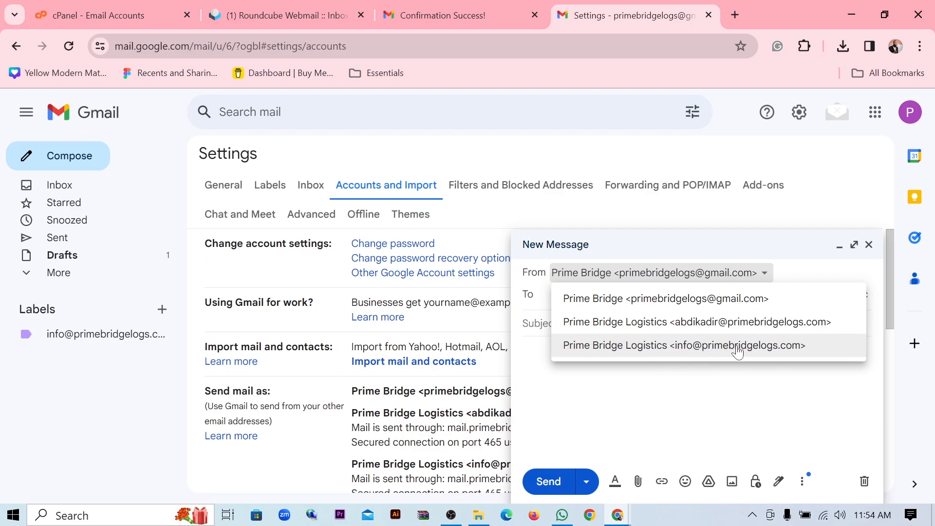
left_click(767, 276)
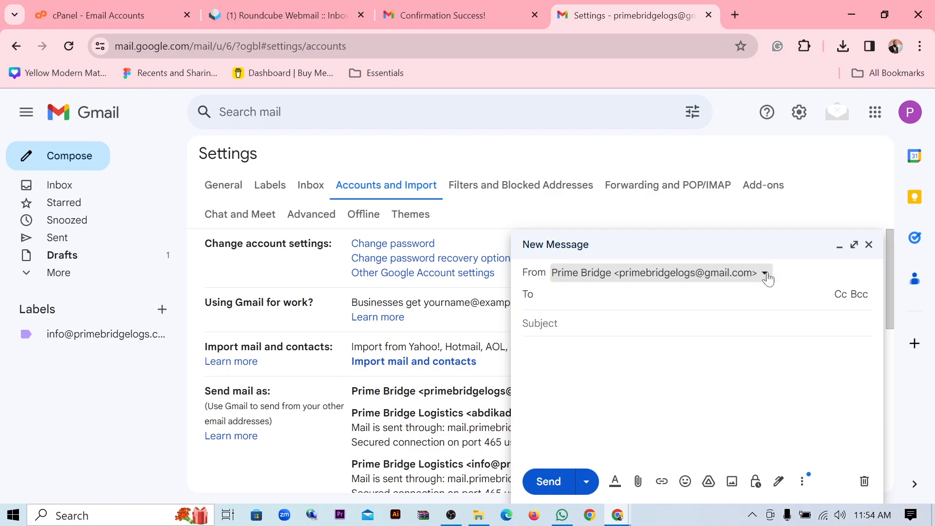
left_click(766, 274)
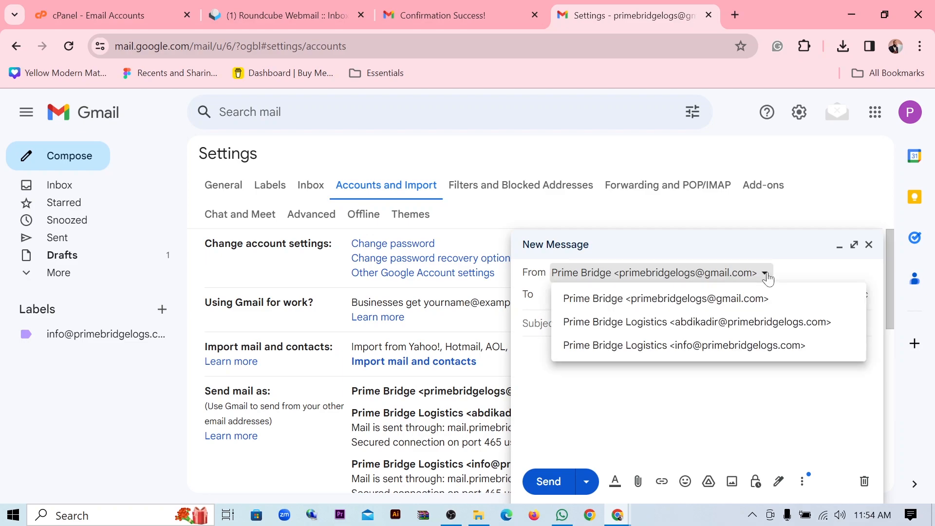
left_click(721, 322)
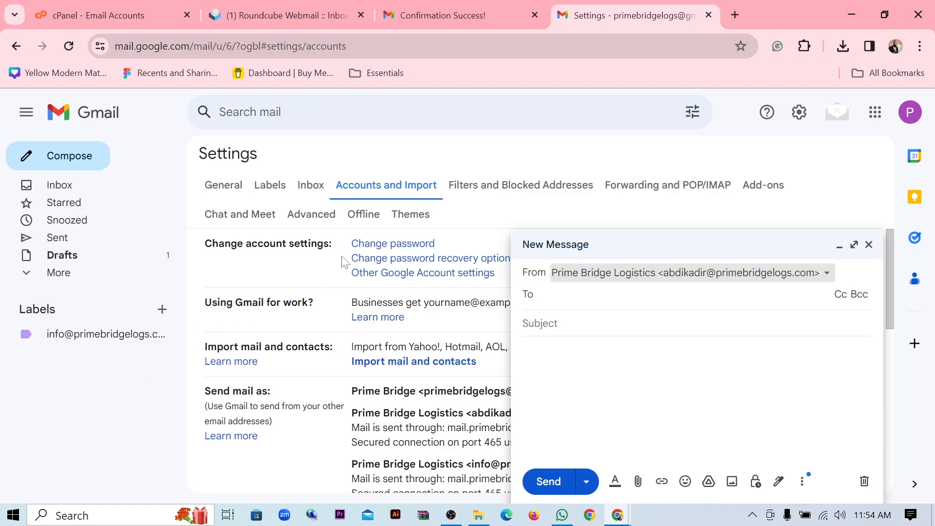
left_click(869, 244)
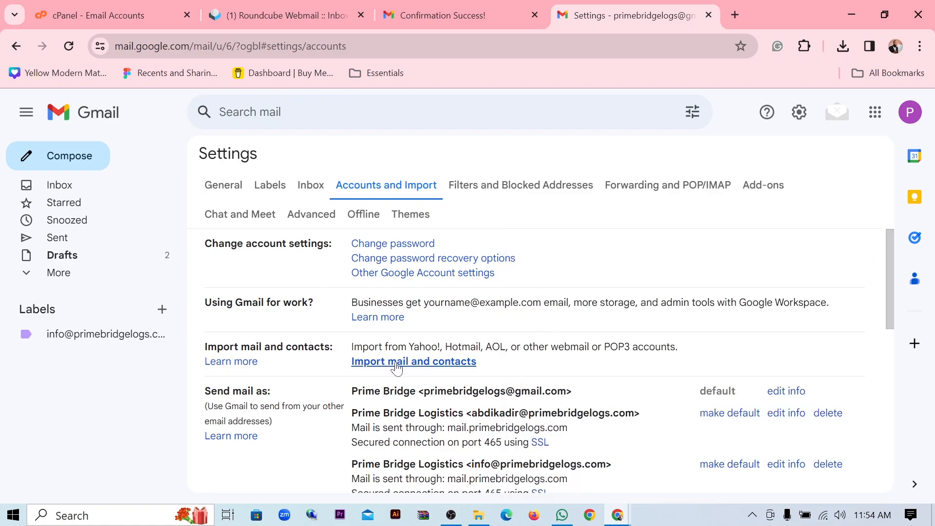
- Begin adding a mail account under Check mail from other accounts, then switch to cPanel
scroll(402, 359, "down", 5)
scroll(330, 361, "down", 3)
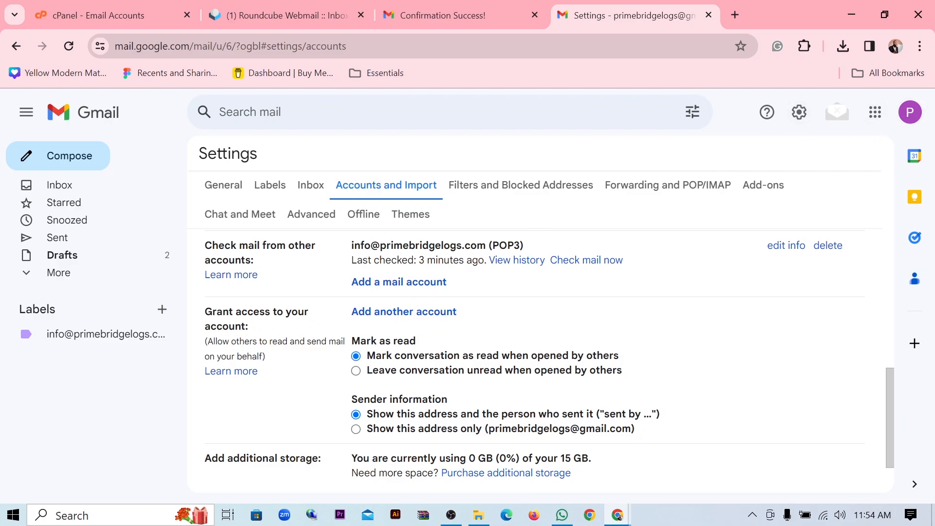
left_click_drag(350, 245, 540, 252)
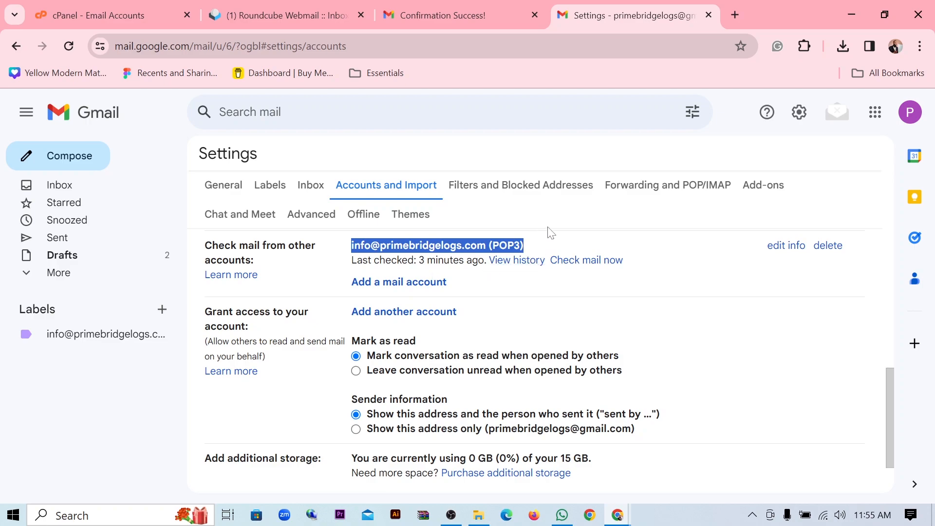
left_click(415, 287)
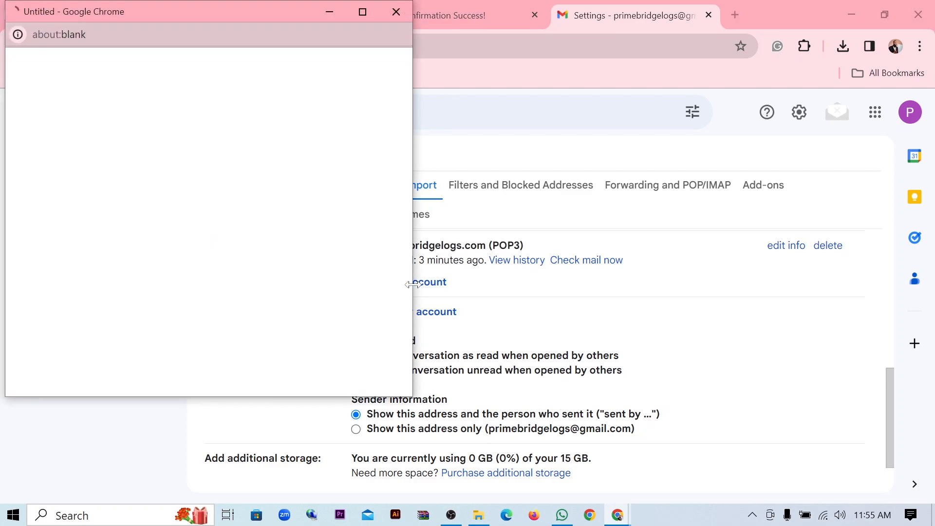
left_click_drag(227, 16, 525, 113)
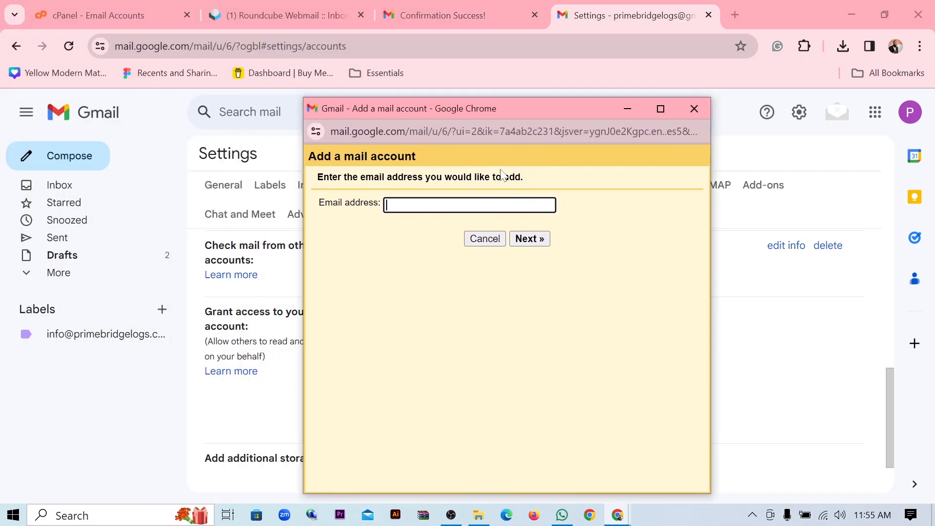
left_click(149, 17)
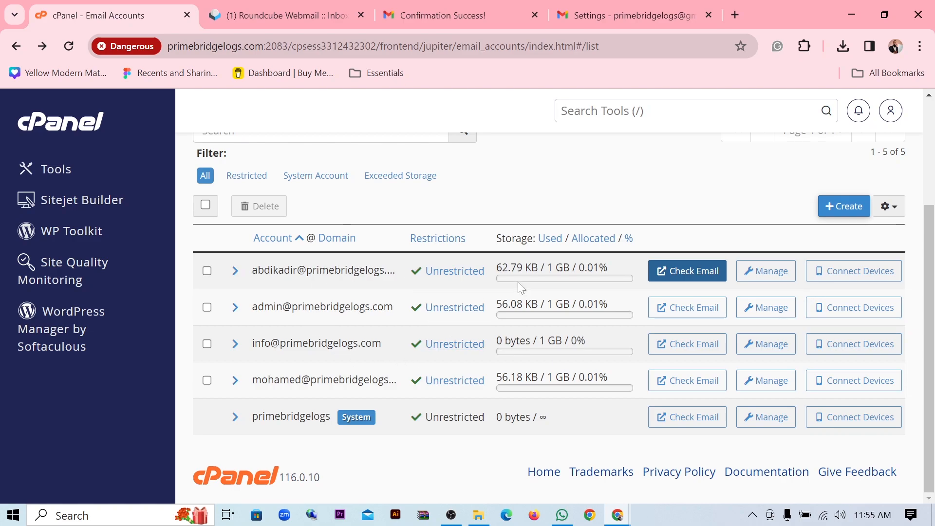
- Show the staff mailbox's manual mail client settings in cPanel and copy its username
left_click(860, 273)
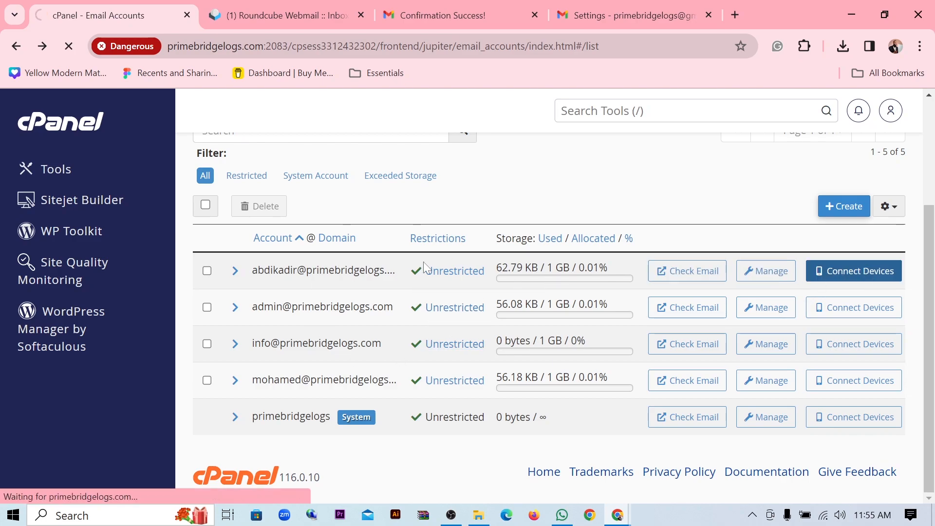
scroll(386, 334, "down", 8)
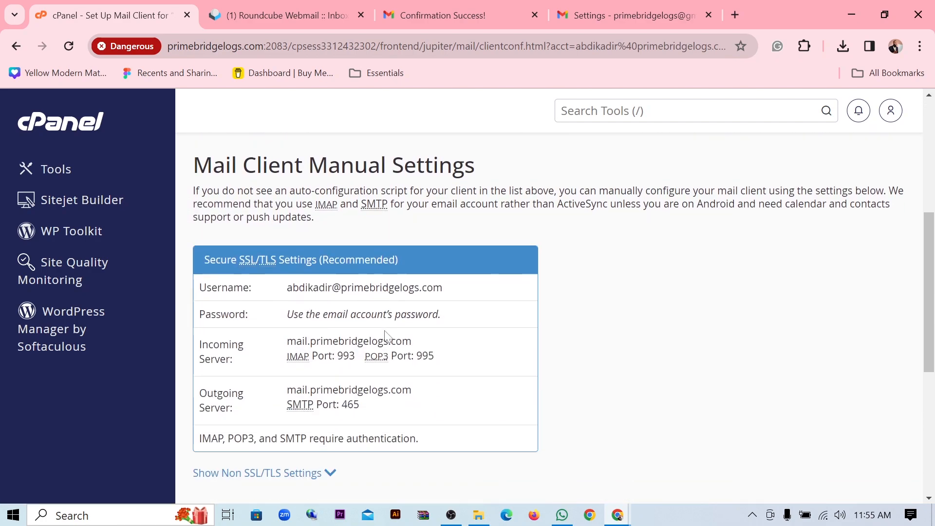
left_click_drag(444, 223, 292, 227)
key("ctrl+c")
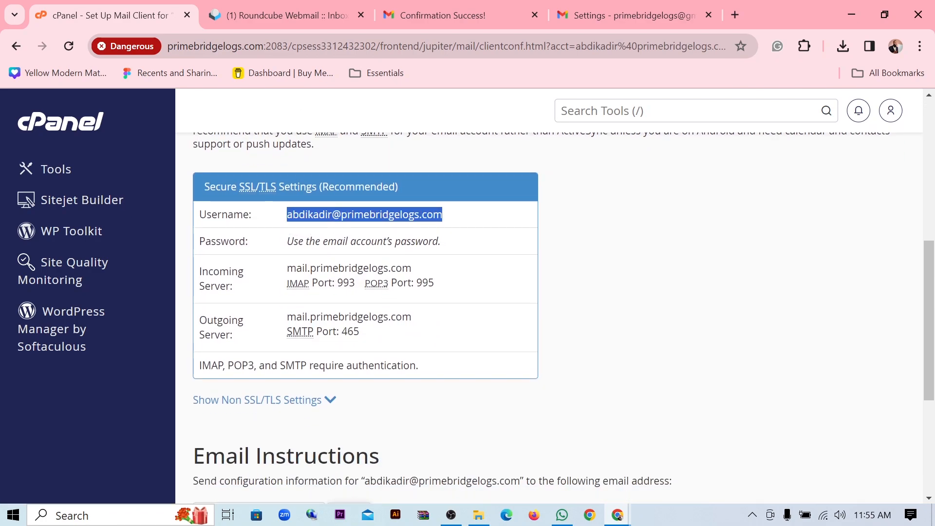
- Back in Gmail settings, close the leftover verification confirmation window
left_click(611, 21)
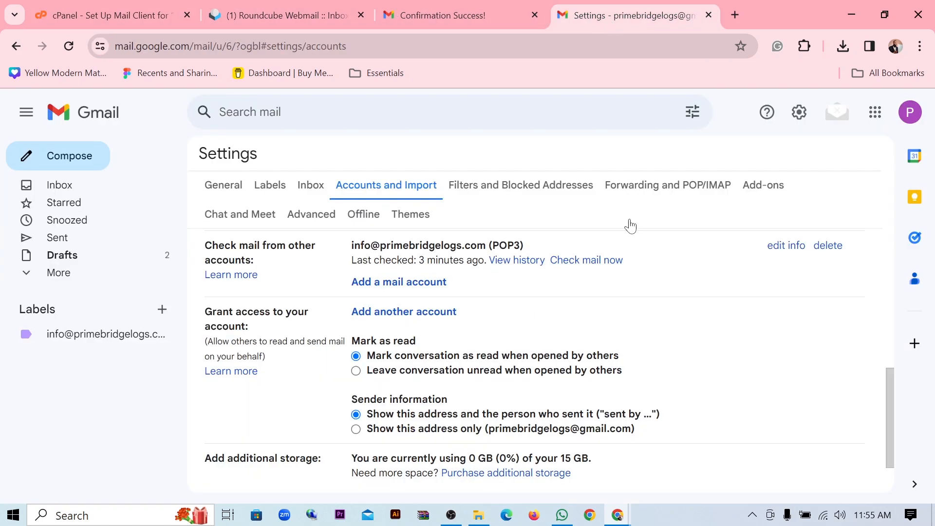
mouse_move(617, 517)
mouse_move(679, 444)
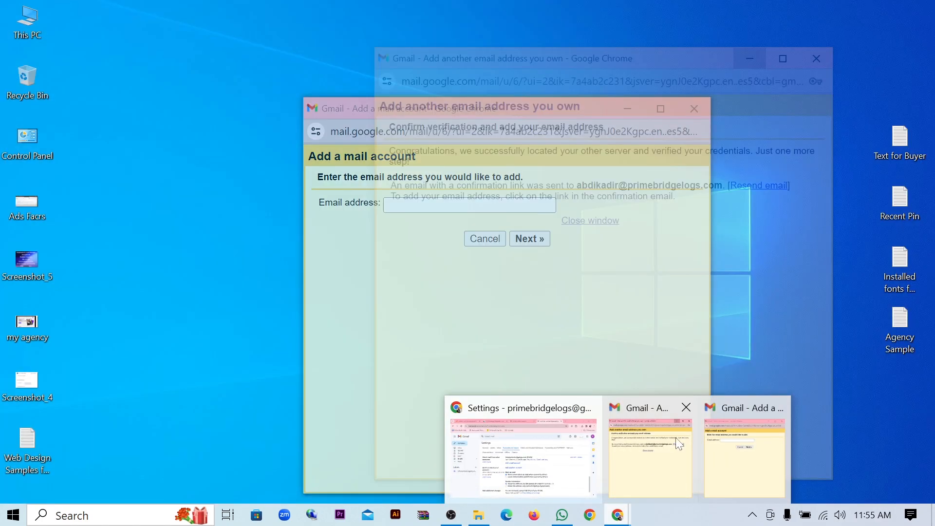
left_click(681, 413)
- Paste the staff address into Add a mail account and continue to POP3 server settings
left_click(705, 454)
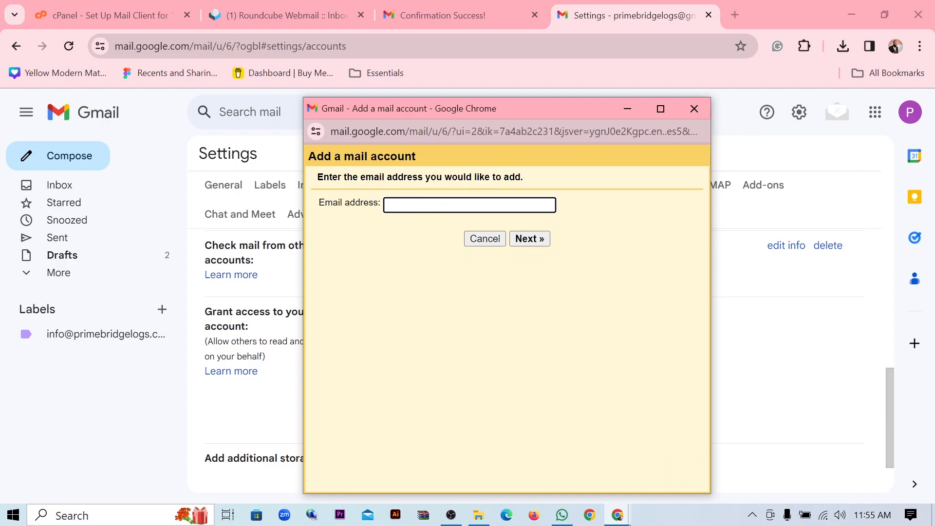
key("ctrl+v")
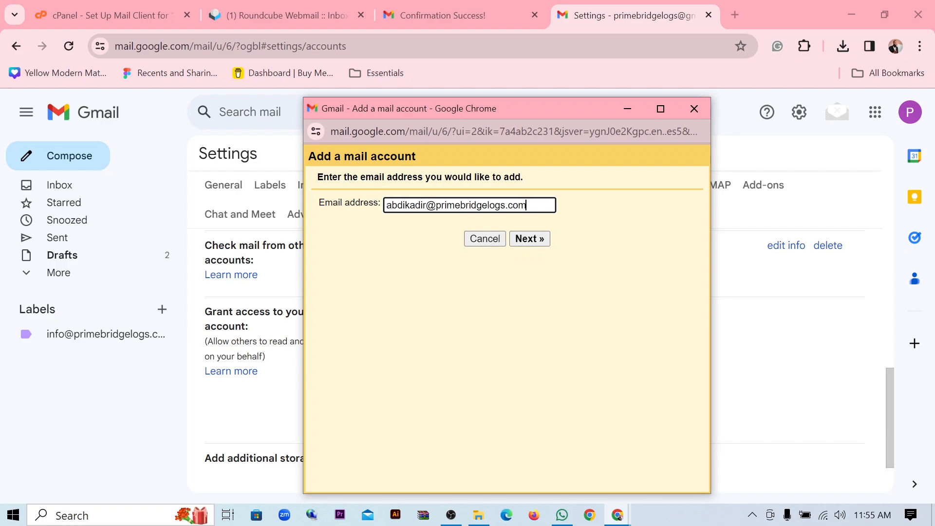
left_click(530, 239)
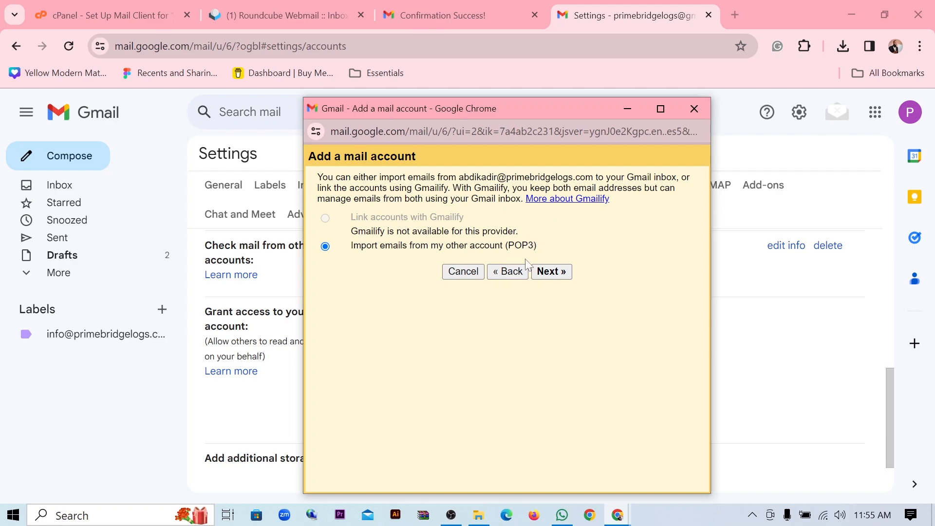
left_click(548, 273)
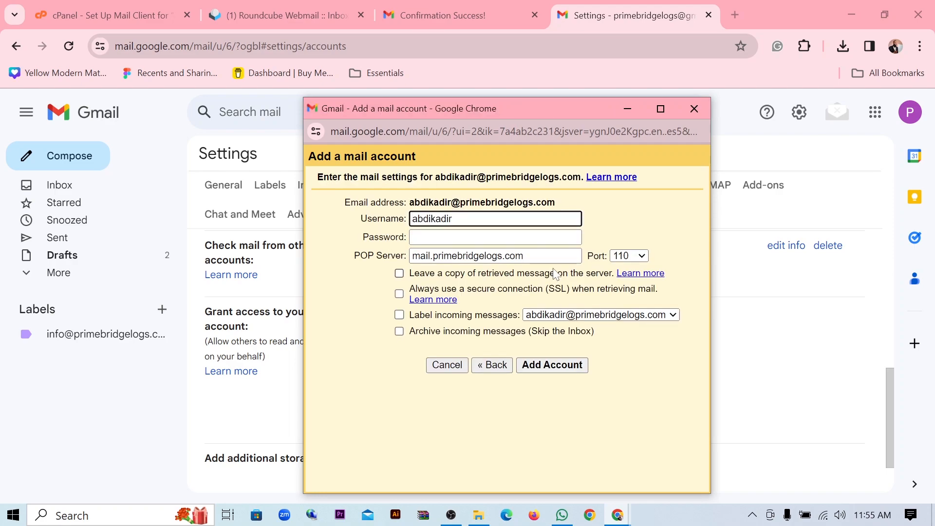
- Set the POP username to the full domain e-mail address and paste the mailbox password
key("ctrl+a")
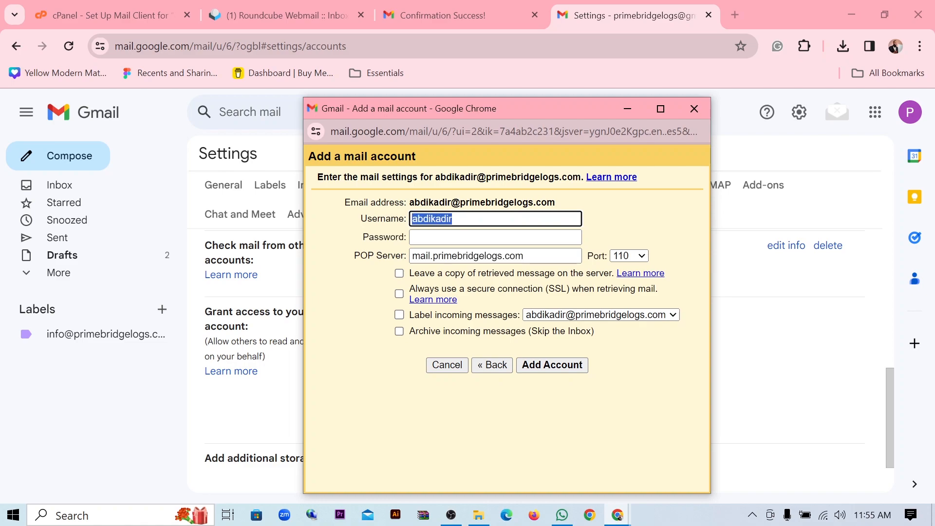
key("ctrl+v")
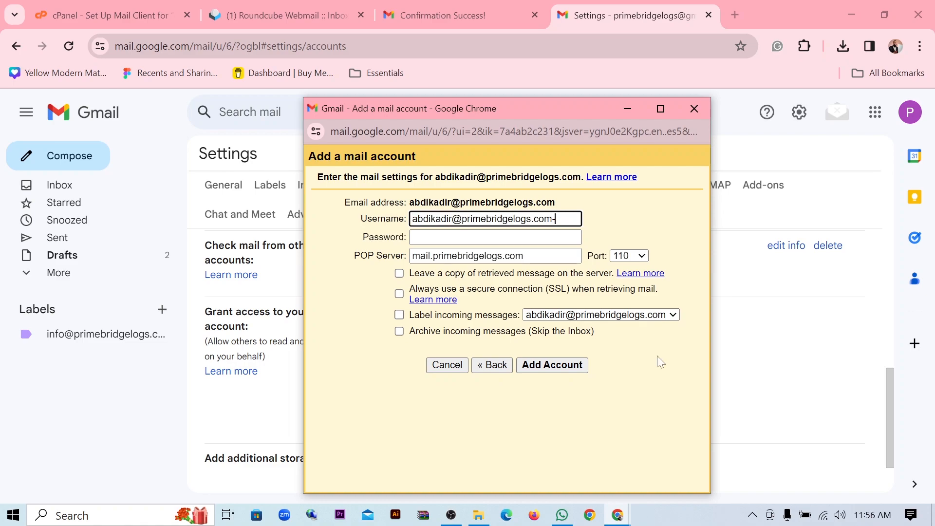
key("Tab")
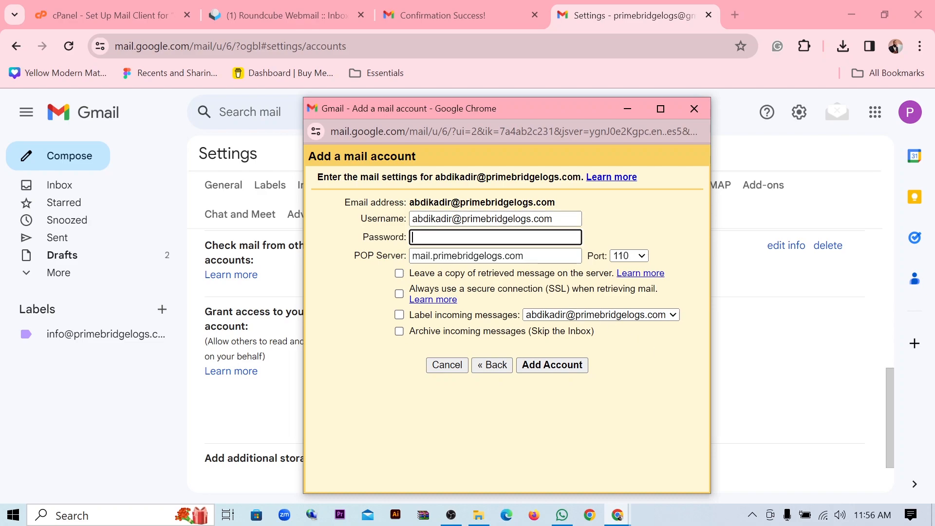
key("ctrl+v")
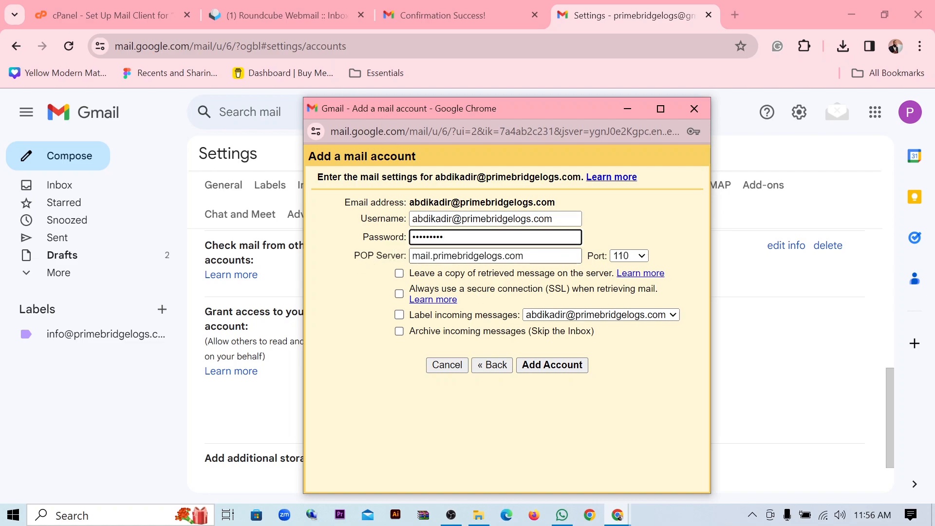
left_click(101, 18)
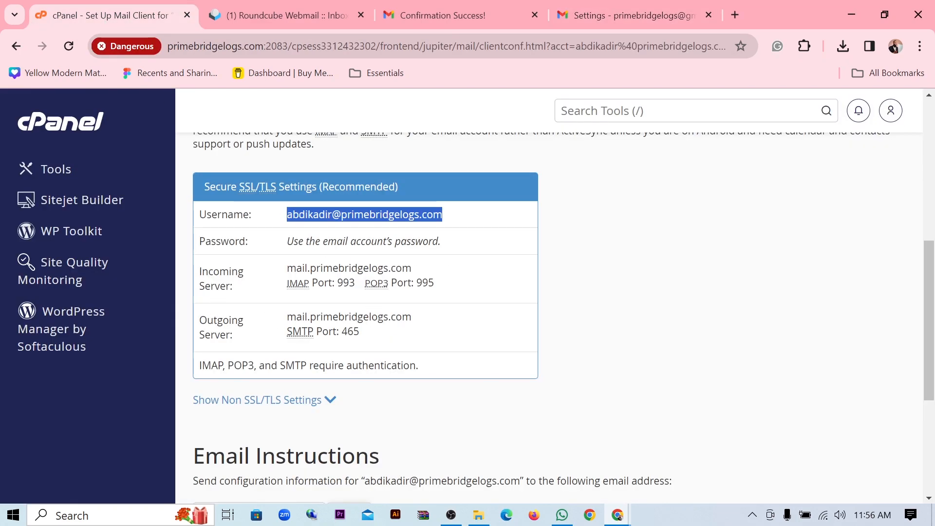
- Compare cPanel's incoming server mail.primebridgelogs.com with the POP server in Gmail's add-account form
left_click_drag(287, 268, 412, 268)
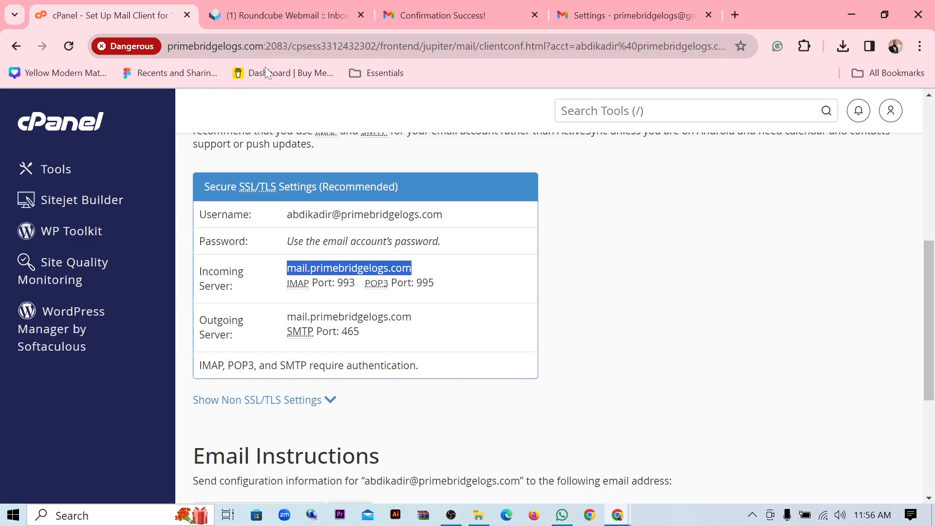
left_click(620, 512)
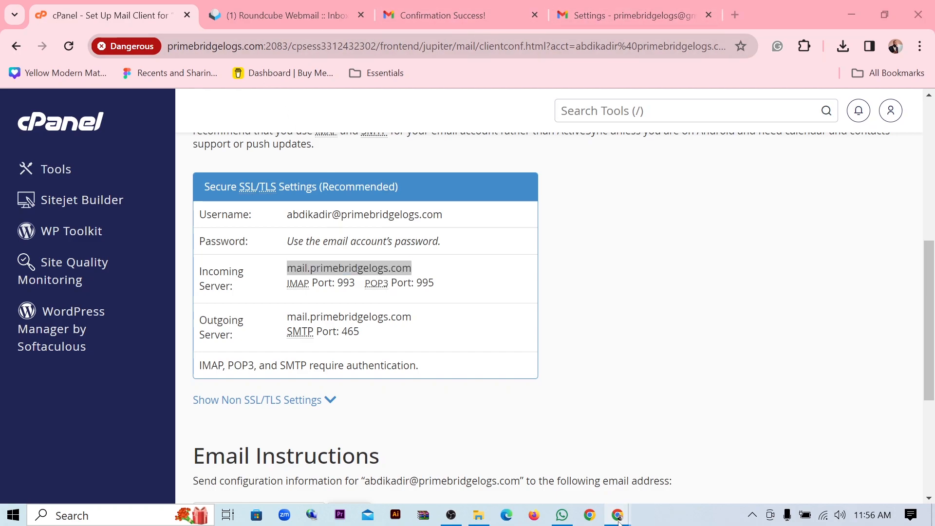
left_click(677, 435)
left_click_drag(525, 256, 392, 263)
left_click(390, 260)
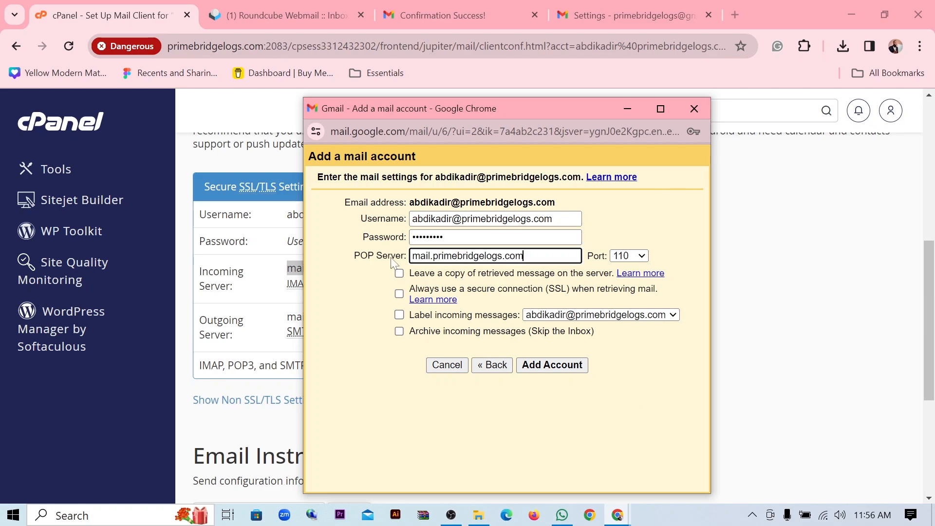
- Set the POP port to 995 and leave copies of retrieved messages on the server
left_click(641, 257)
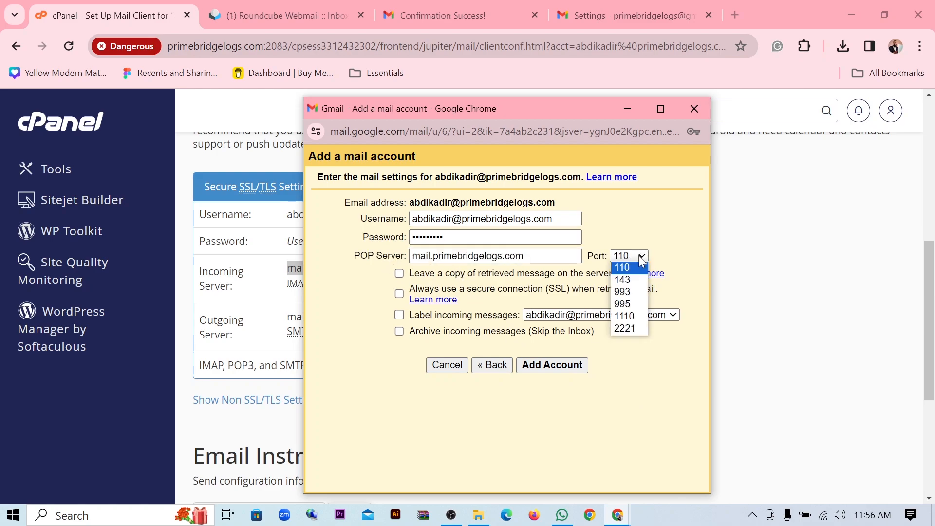
left_click(626, 304)
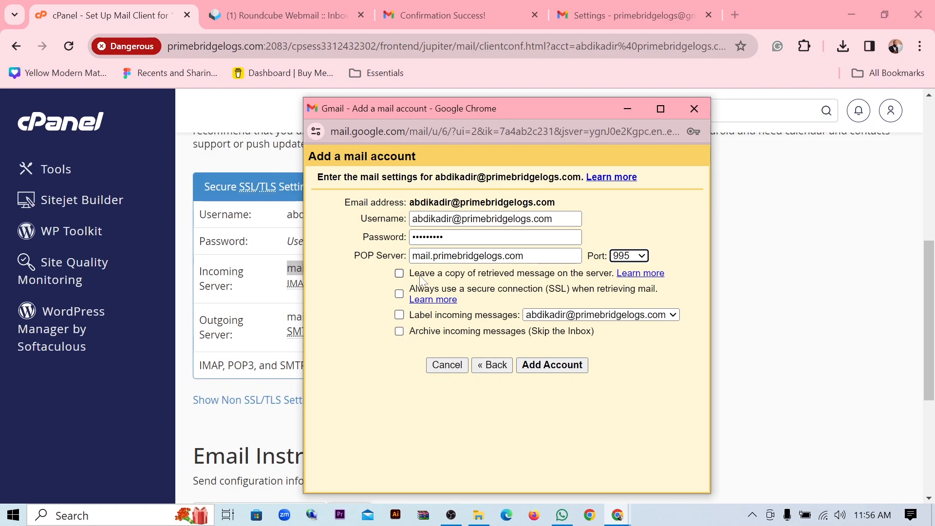
left_click(399, 273)
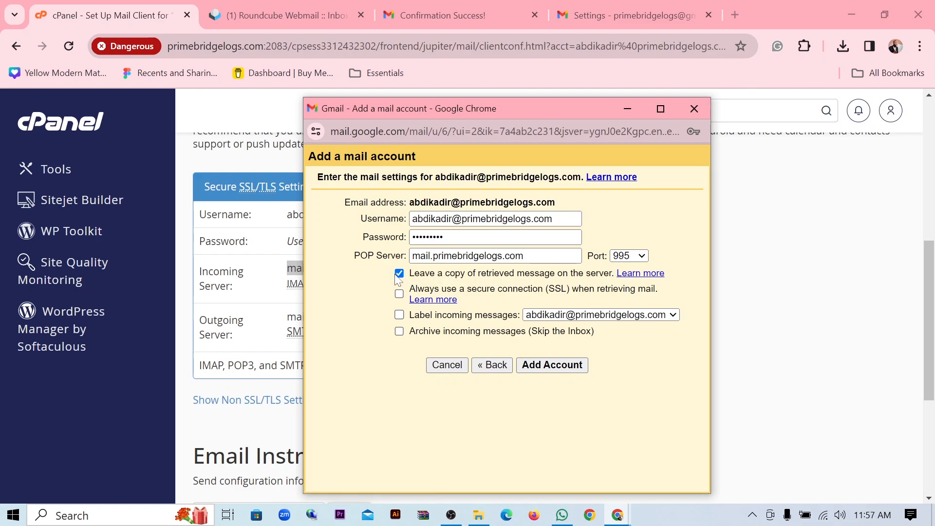
left_click(273, 14)
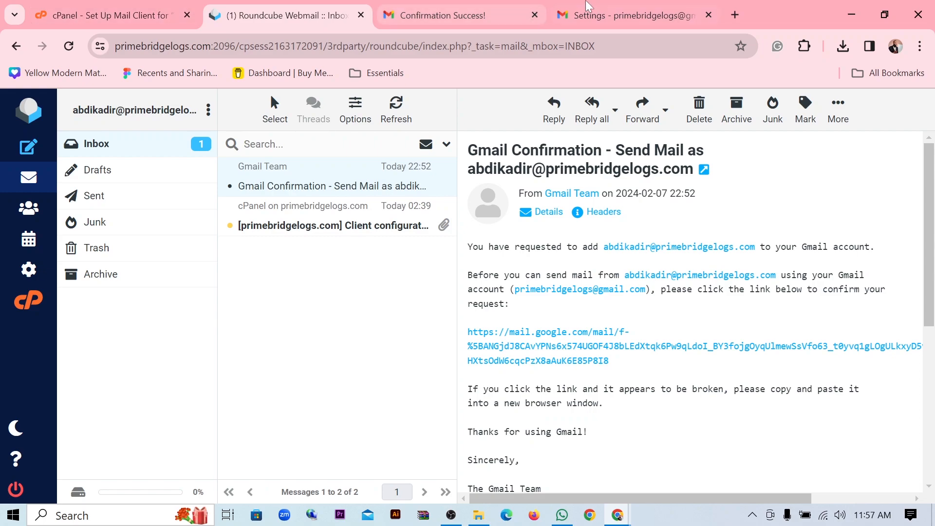
- Turn on 'Always use a secure connection (SSL)' and 'Label incoming messages' for the account
left_click(638, 15)
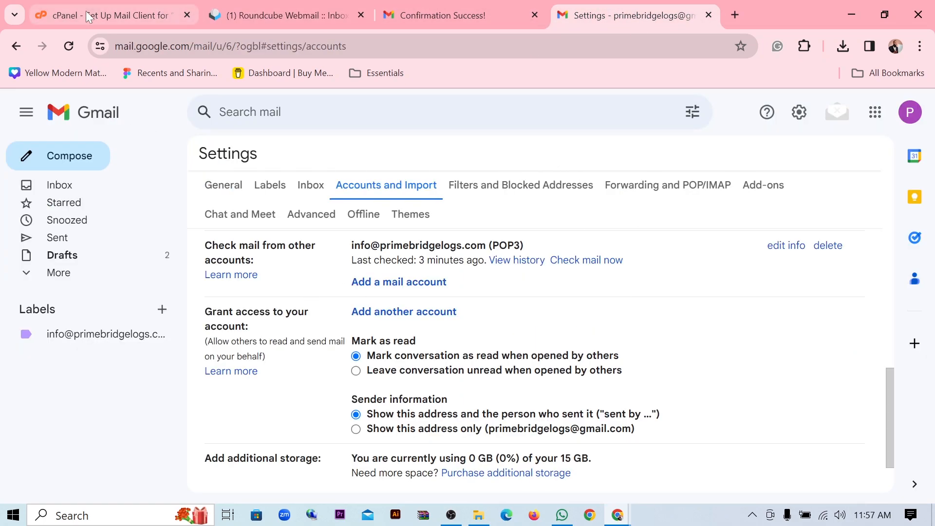
mouse_move(617, 520)
left_click(696, 455)
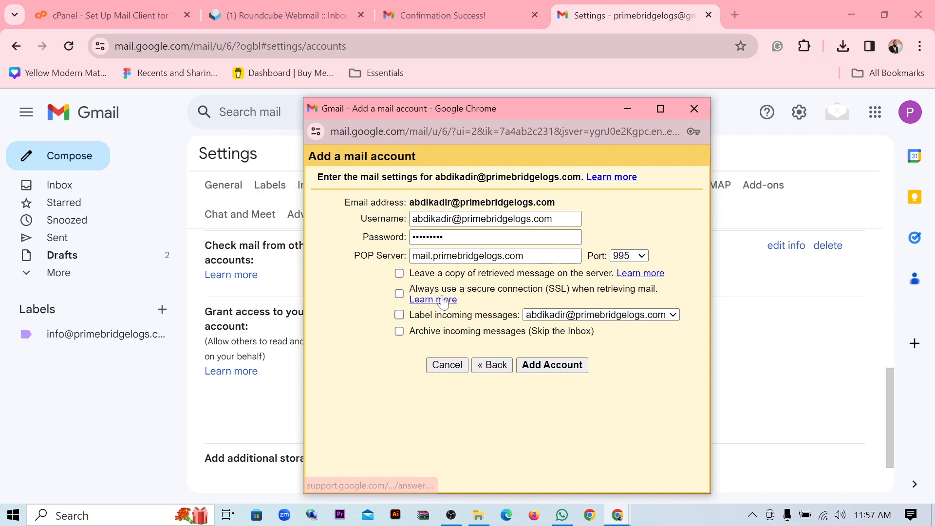
left_click(399, 294)
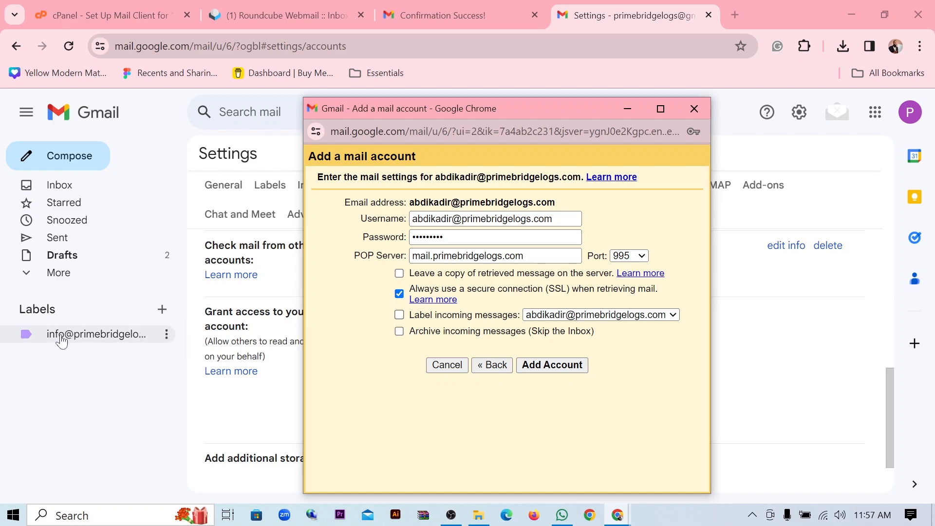
left_click(399, 315)
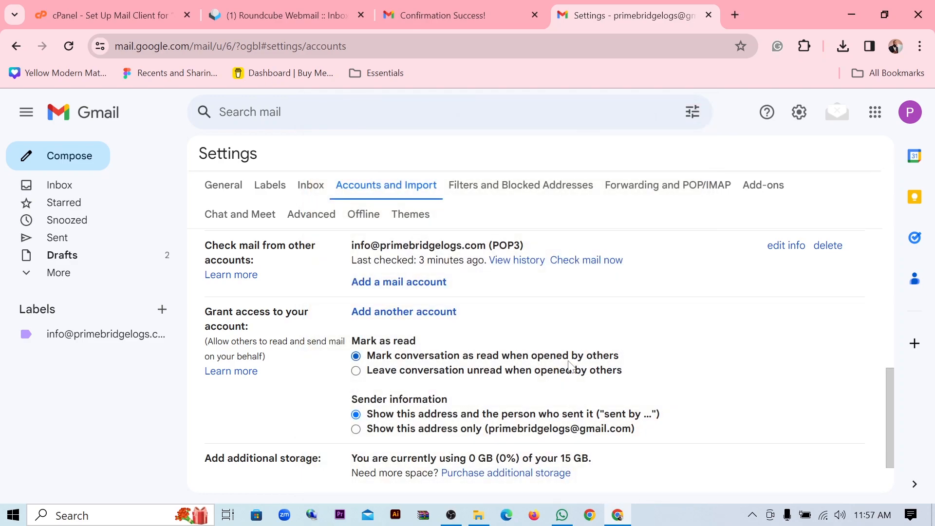
- Reload Accounts and Import to check the new POP3 account, then view the imported mail in the Inbox
scroll(536, 360, "down", 2)
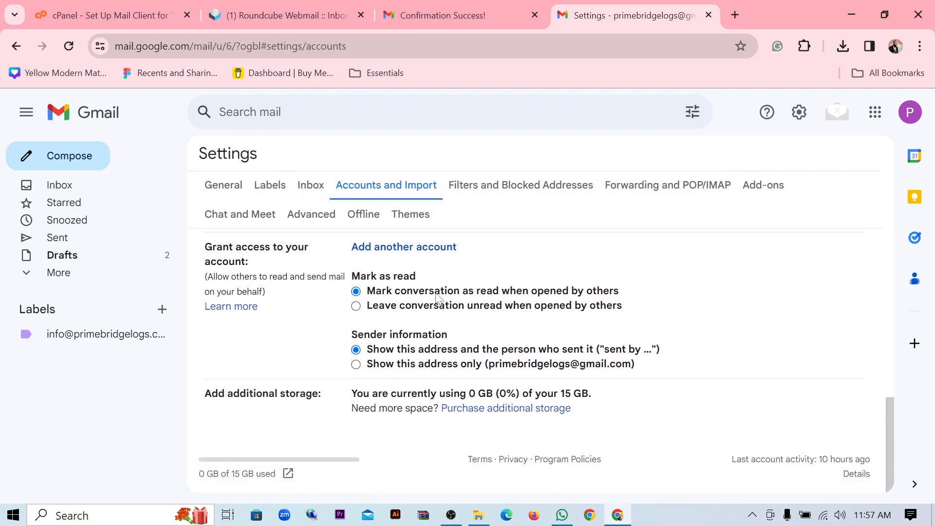
scroll(426, 306, "up", 3)
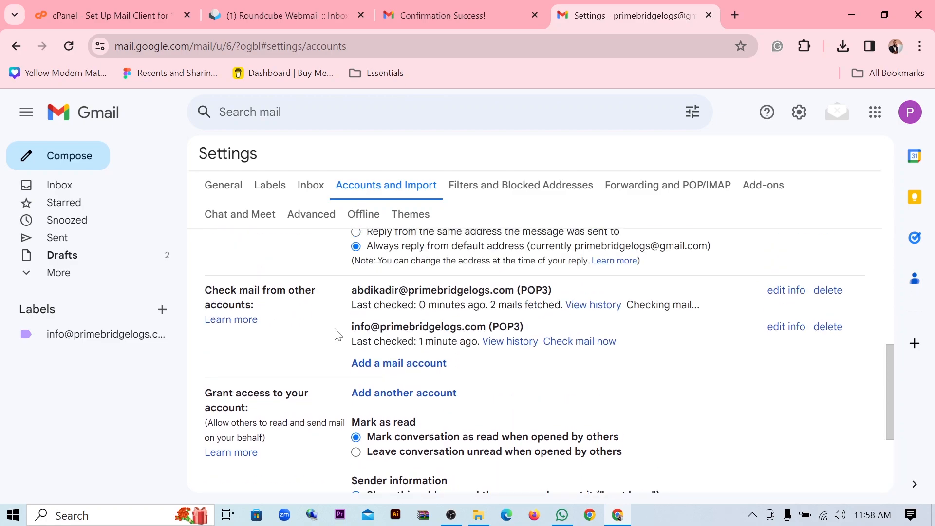
left_click_drag(352, 296, 392, 296)
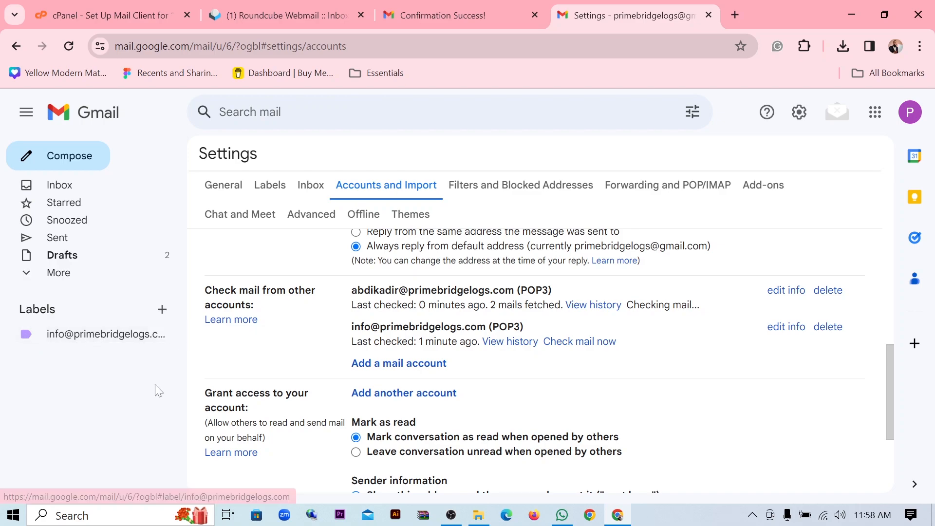
left_click(69, 47)
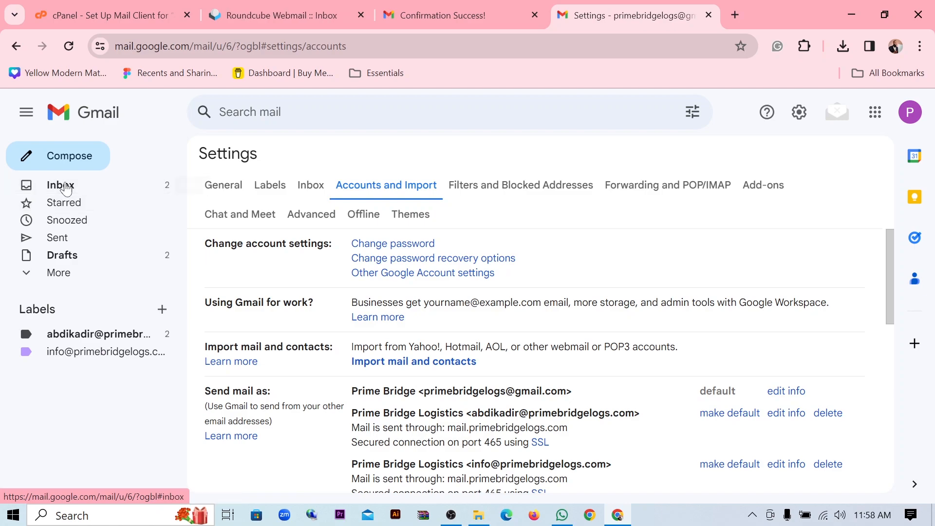
left_click(67, 187)
scroll(558, 383, "down", 3)
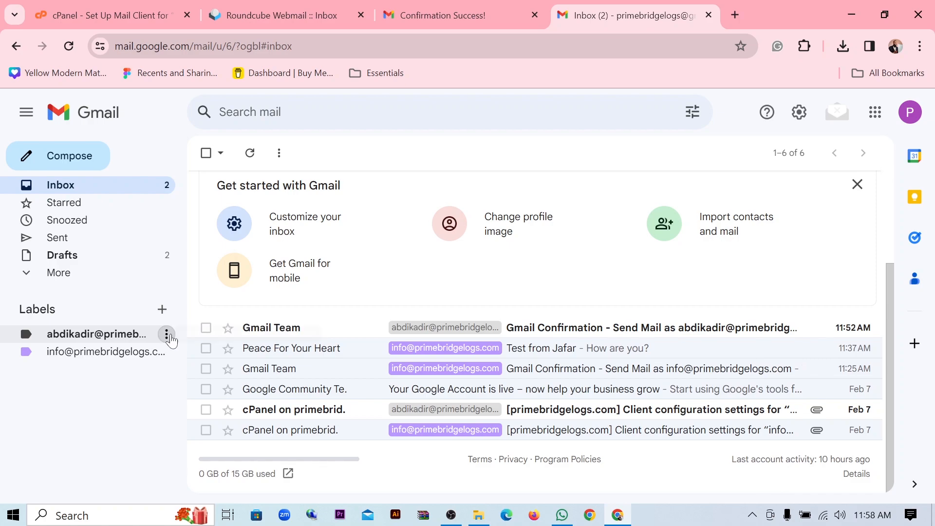
- Give the staff mailbox's label a yellow colour from its sidebar menu
left_click(166, 335)
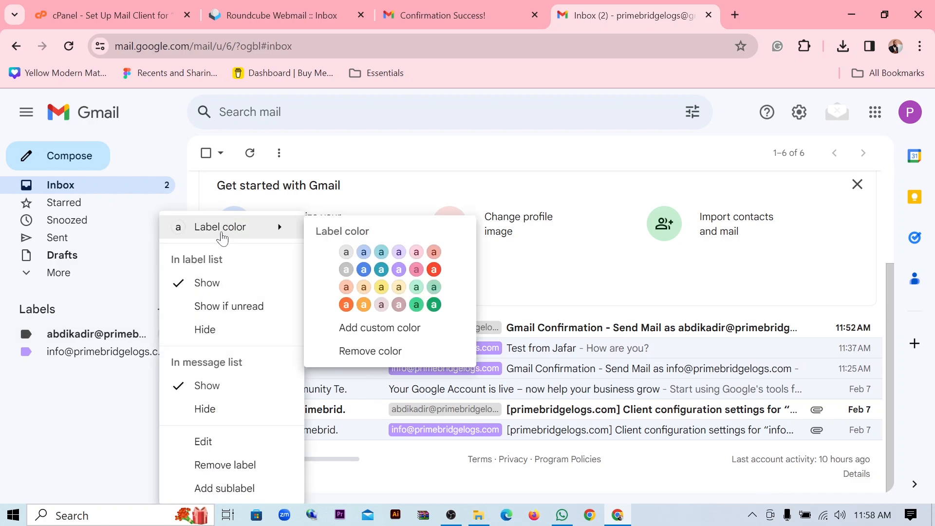
left_click(46, 455)
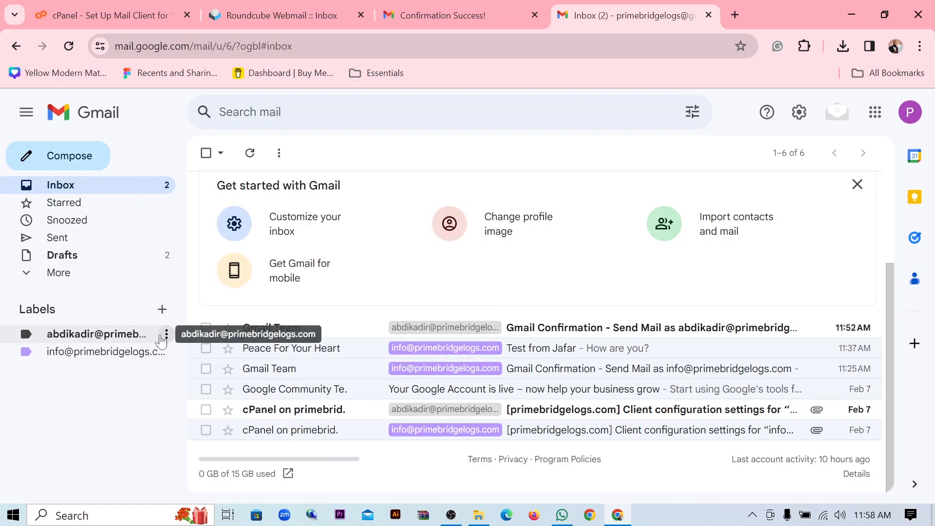
left_click(166, 335)
mouse_move(244, 229)
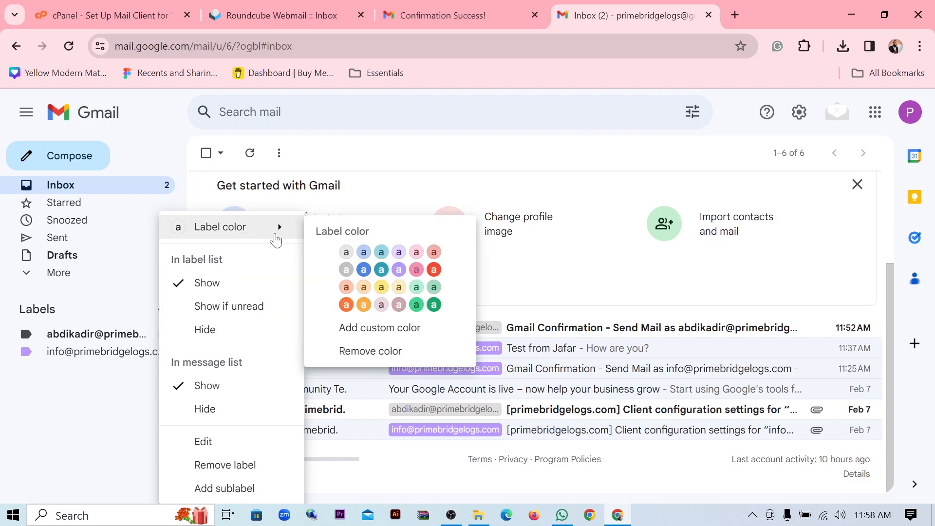
left_click(382, 287)
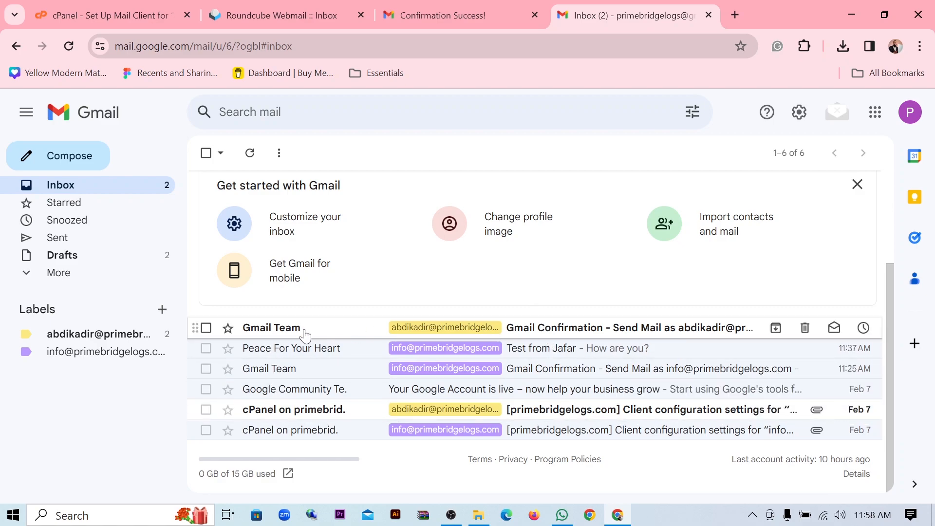
left_click(274, 19)
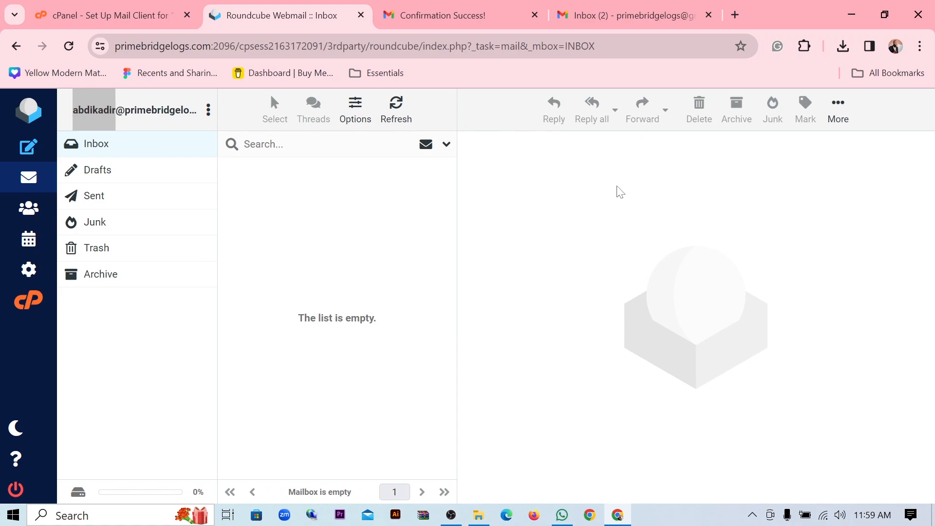
left_click(628, 15)
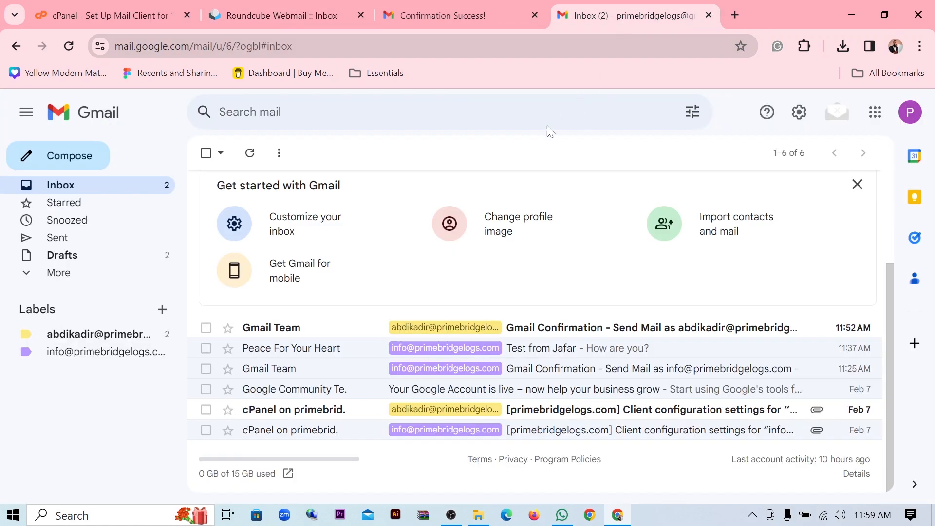
left_click(256, 14)
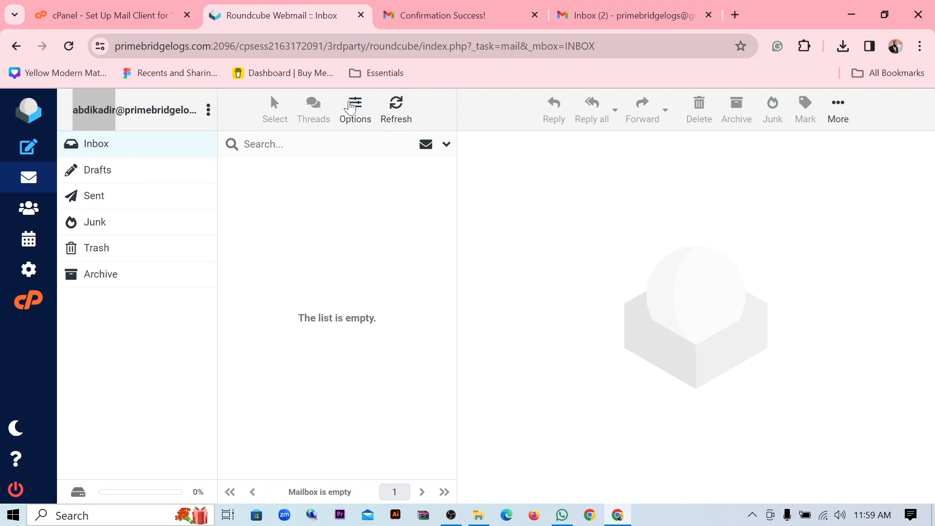
left_click(588, 20)
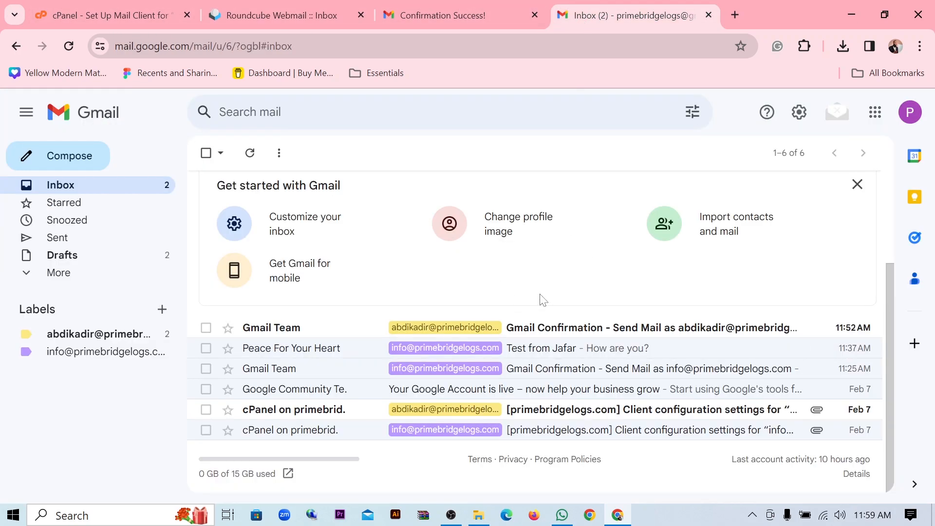